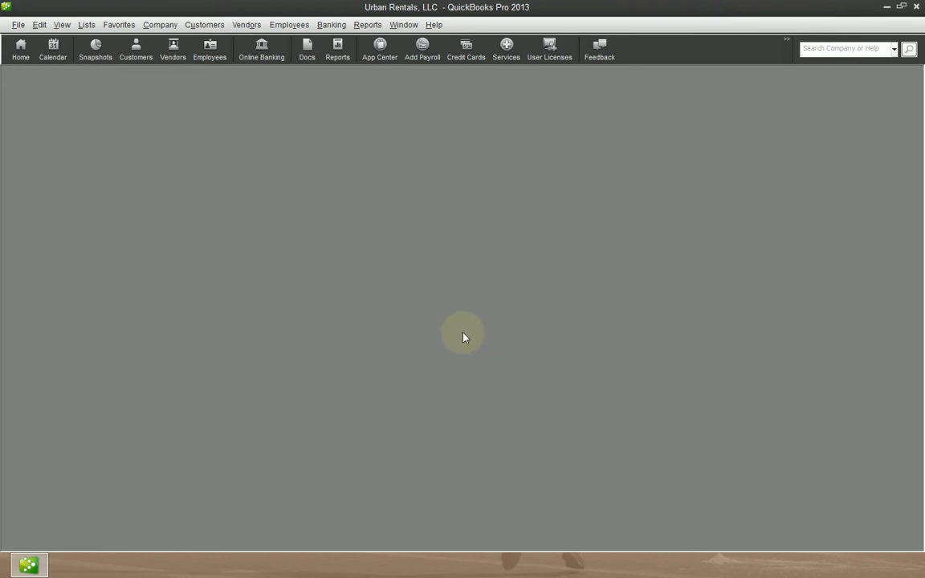
# Open the Chart of Accounts and look at the equity accounts of the three owners.
pyautogui.hotkey('ctrl', 'a')
pyautogui.click(299, 109)
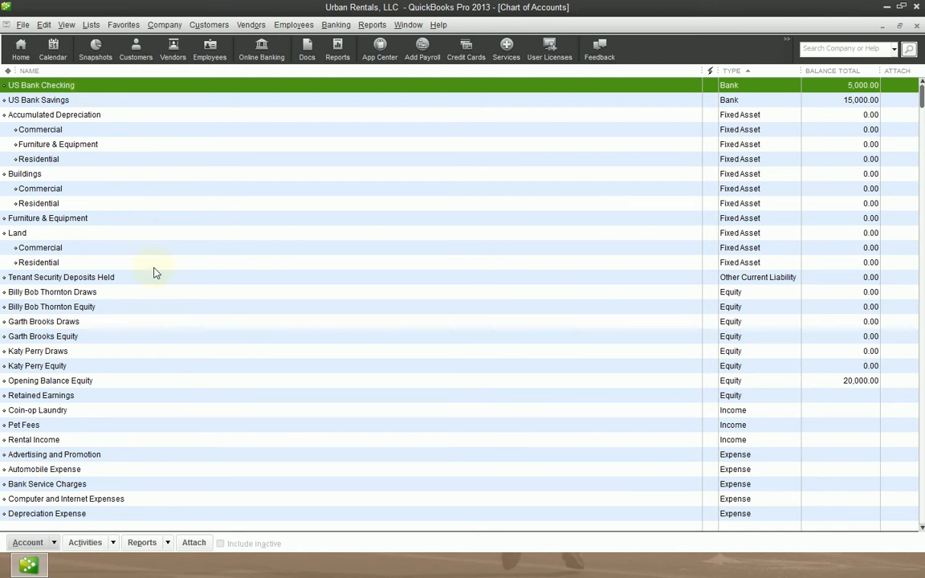
pyautogui.click(94, 307)
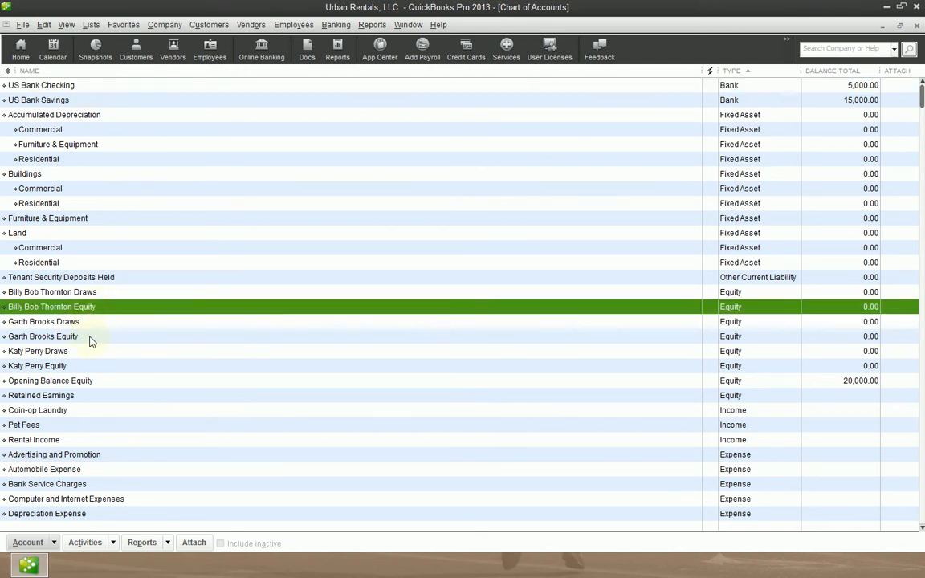
pyautogui.click(80, 340)
pyautogui.click(75, 367)
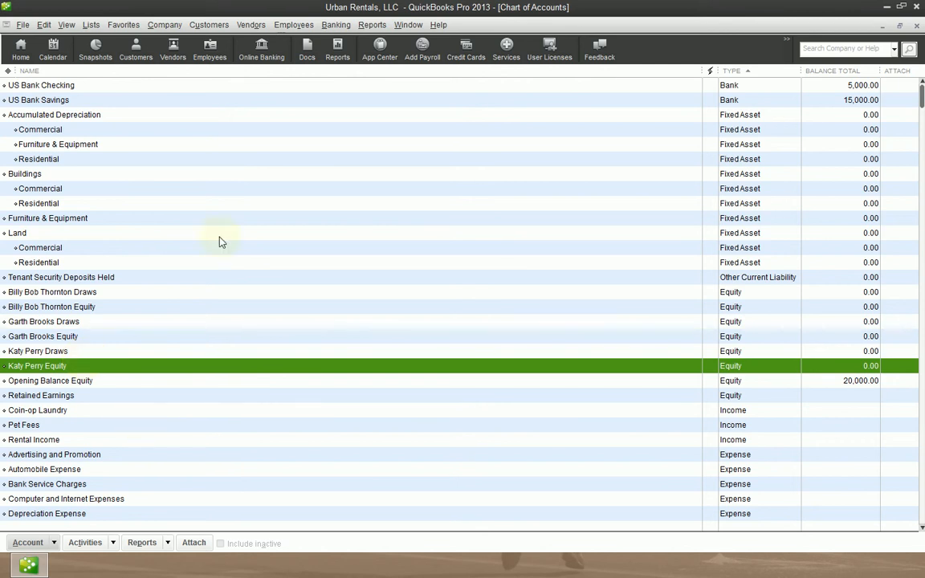
pyautogui.click(326, 26)
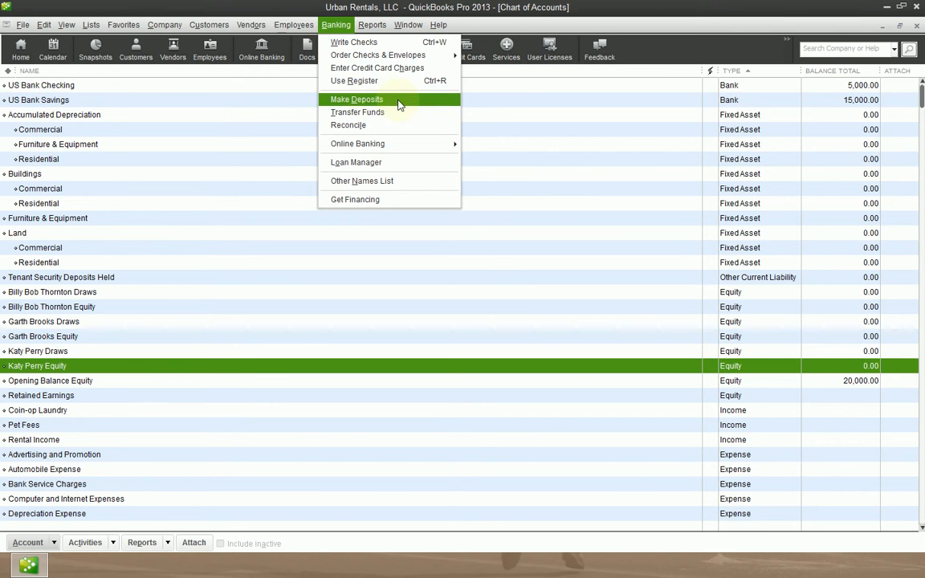
pyautogui.click(164, 24)
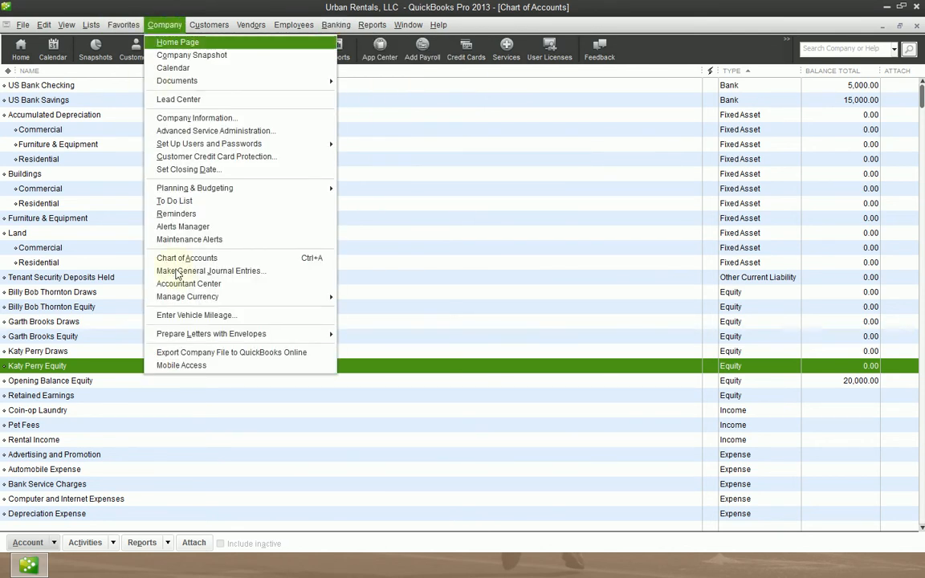
pyautogui.moveTo(199, 300)
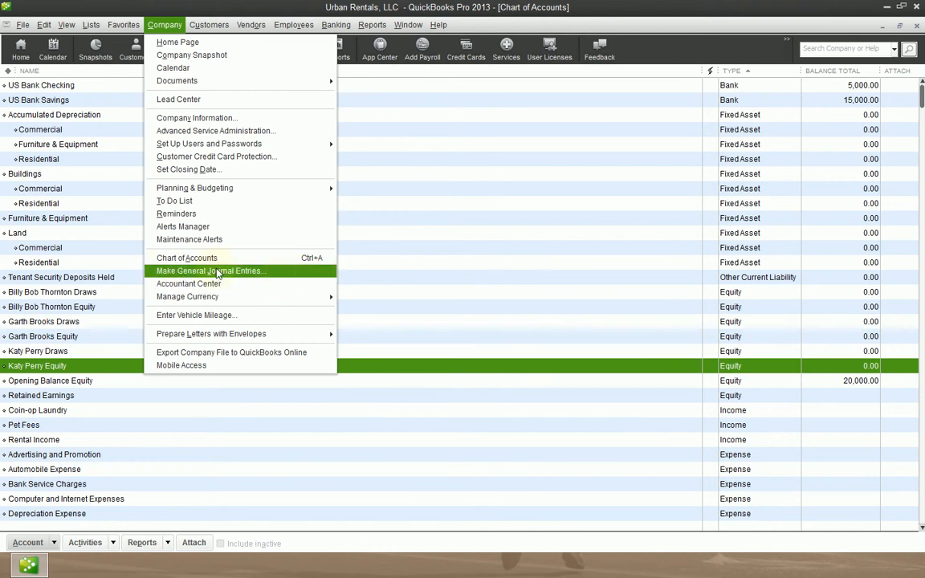
pyautogui.moveTo(333, 25)
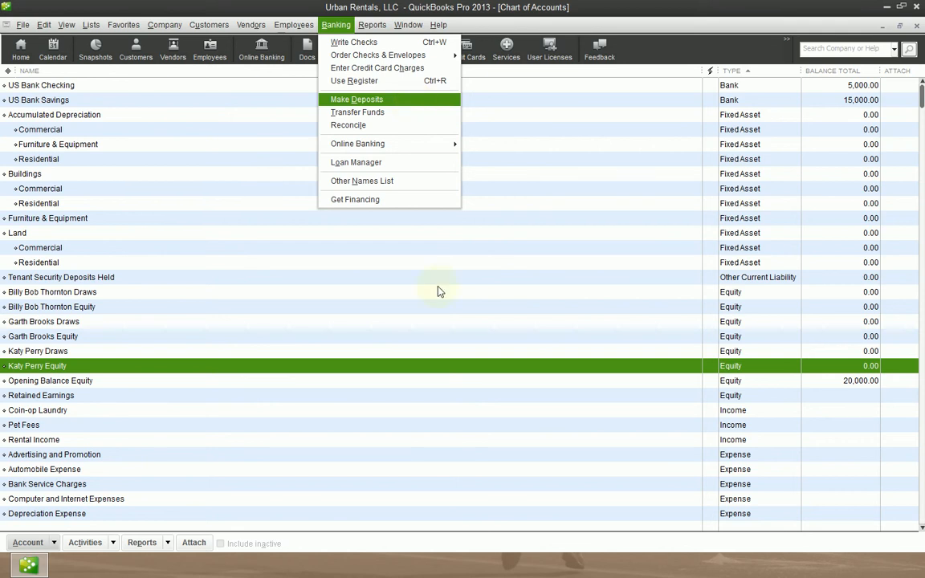
pyautogui.click(584, 7)
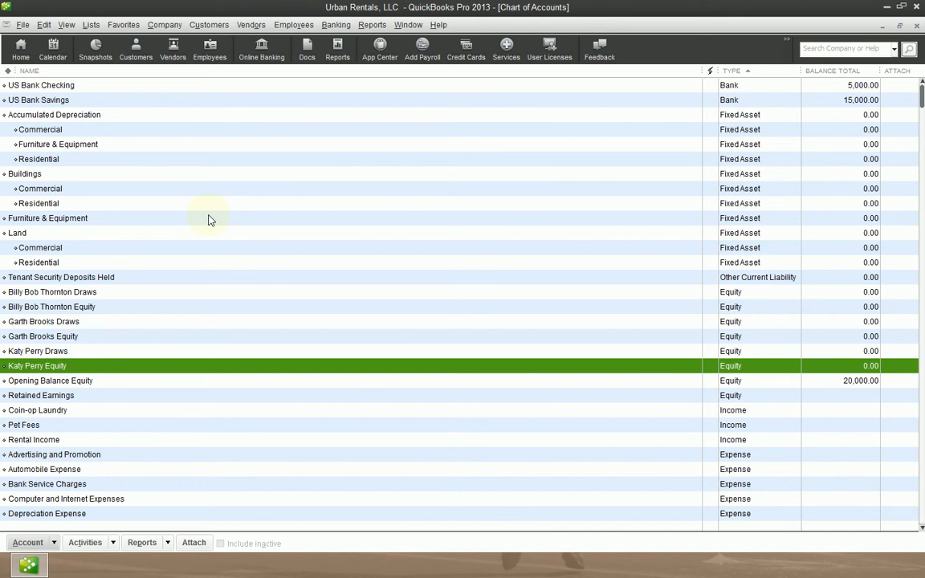
pyautogui.click(89, 90)
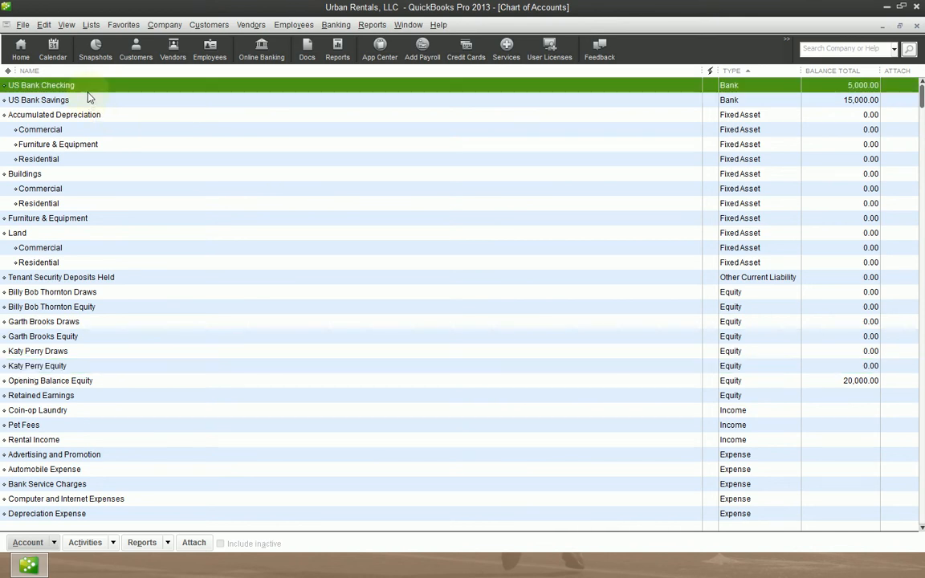
pyautogui.click(359, 337)
pyautogui.click(636, 188)
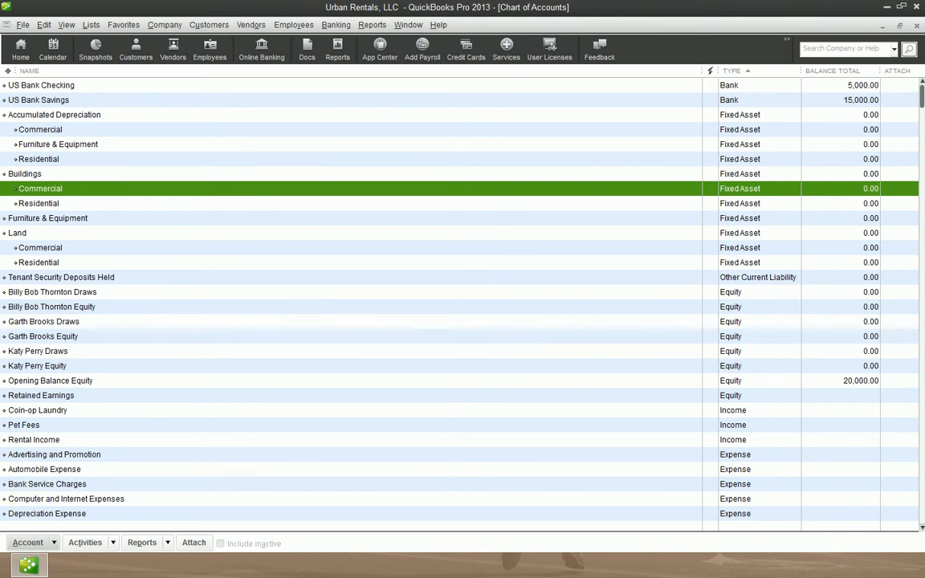
# Start a bank deposit to US Bank Checking, keeping the date 09/07/2013 and the memo Deposit.
pyautogui.click(348, 25)
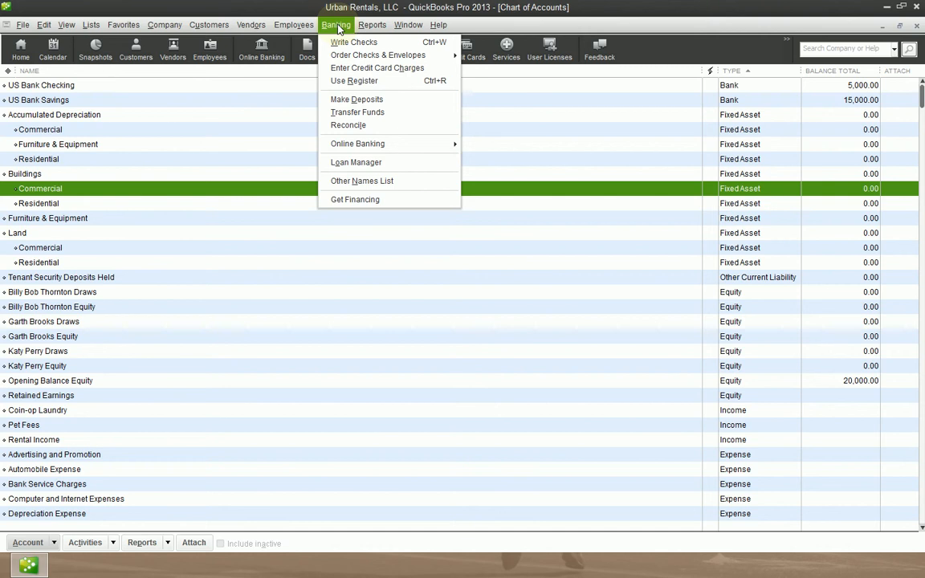
pyautogui.click(366, 99)
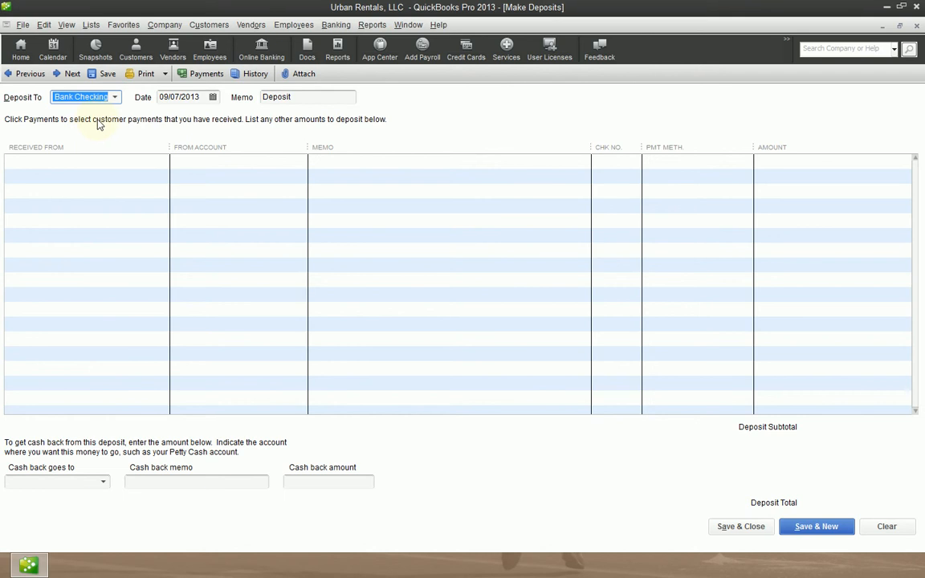
pyautogui.click(113, 96)
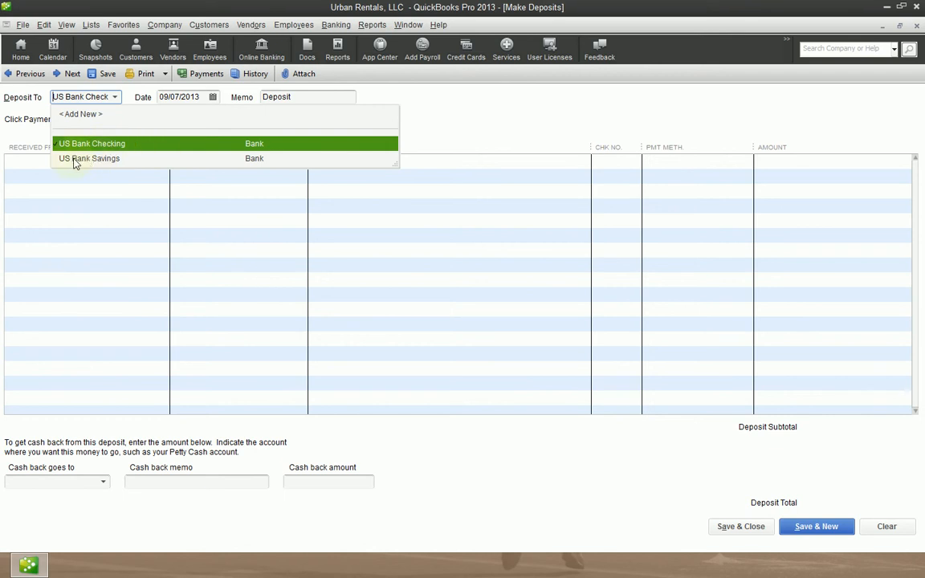
pyautogui.click(95, 143)
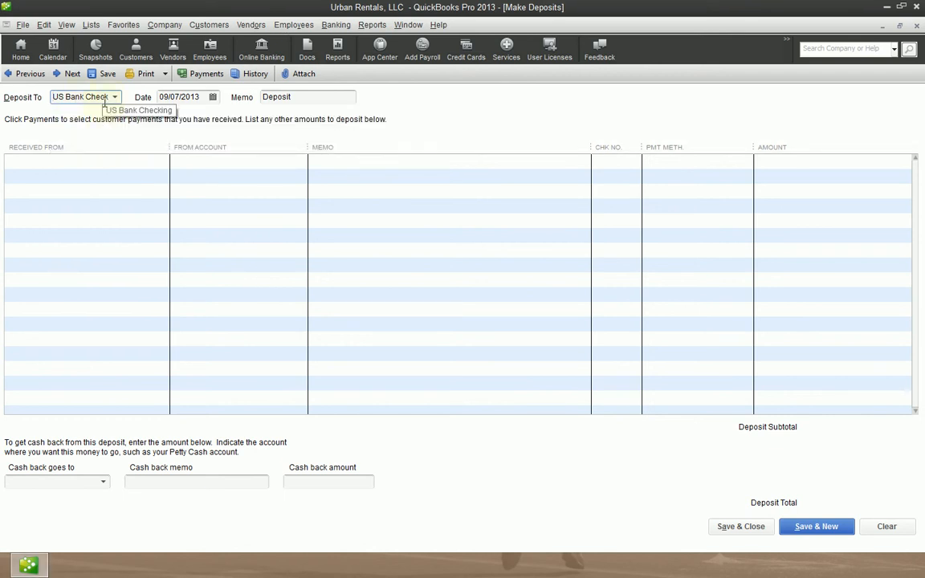
pyautogui.click(118, 103)
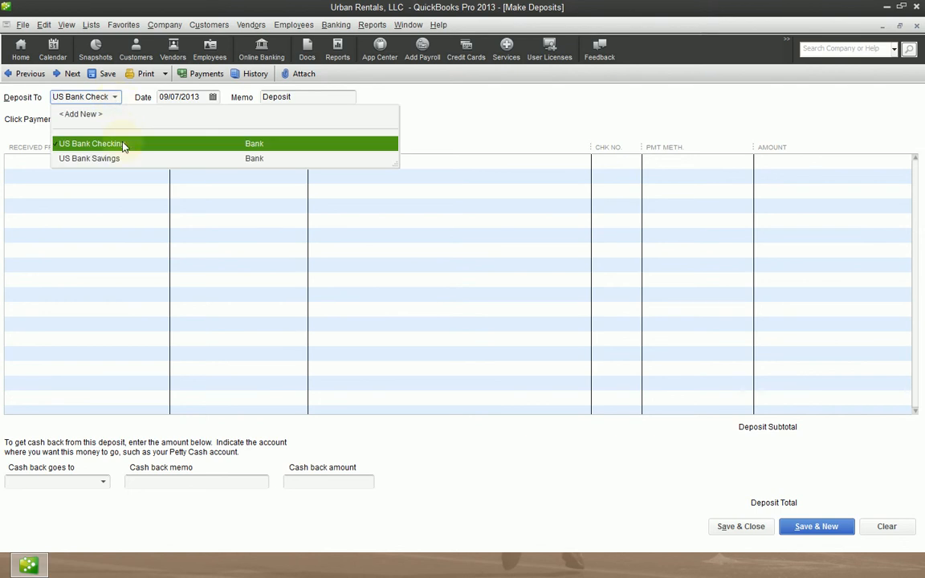
pyautogui.click(119, 100)
pyautogui.click(118, 101)
pyautogui.click(125, 142)
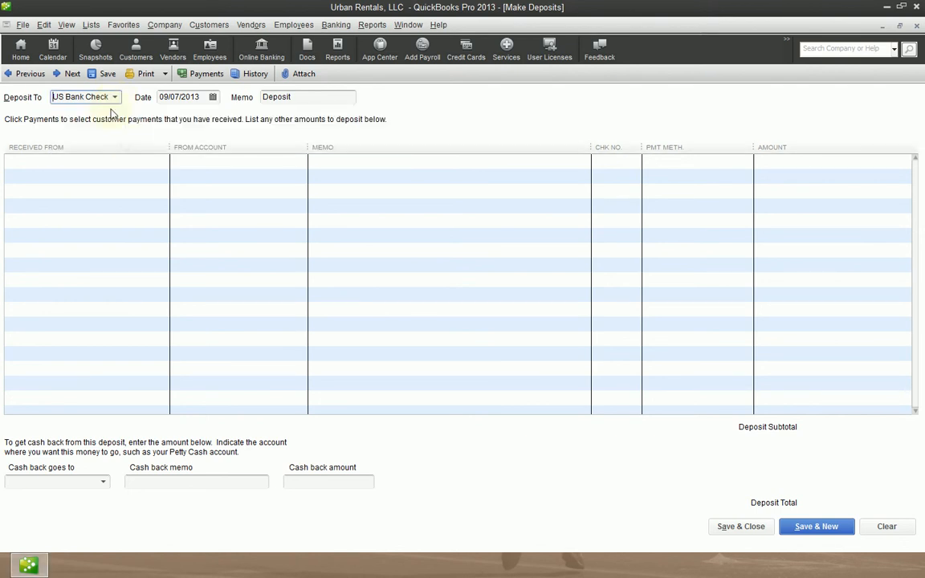
pyautogui.click(119, 100)
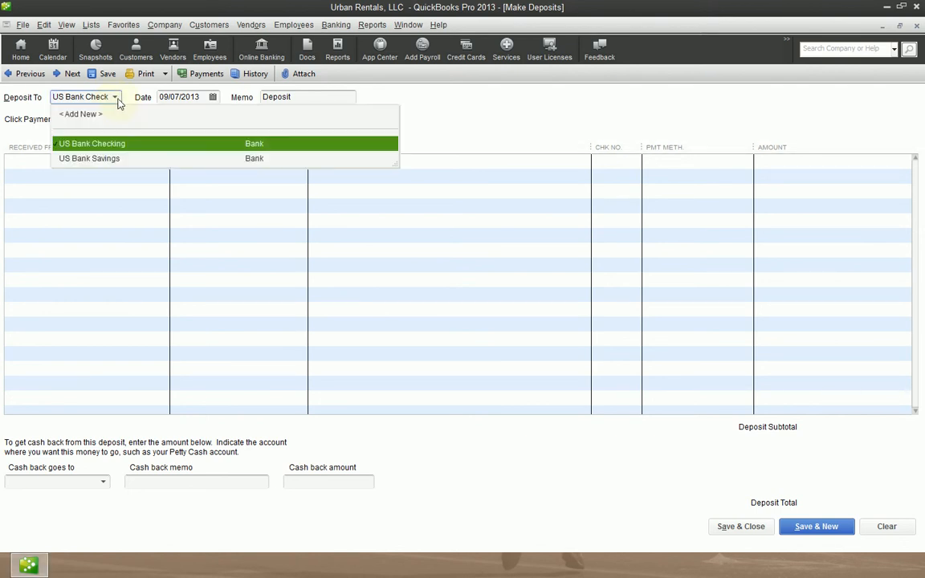
pyautogui.click(115, 145)
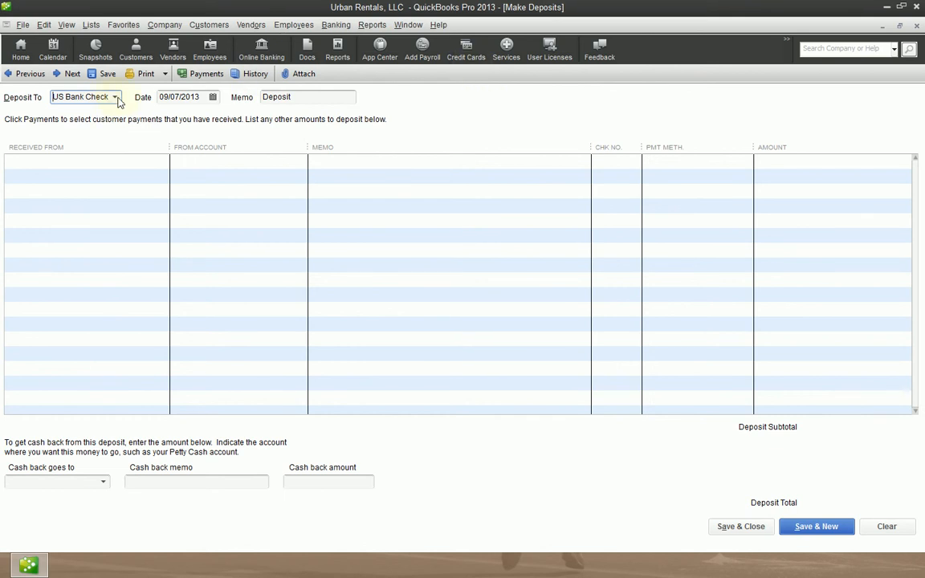
pyautogui.press('Tab')
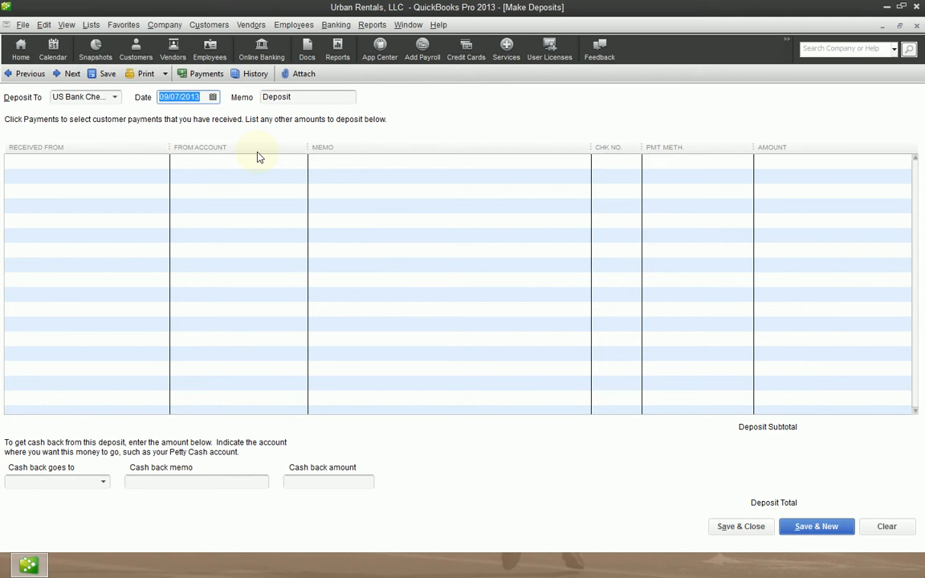
pyautogui.press('Tab')
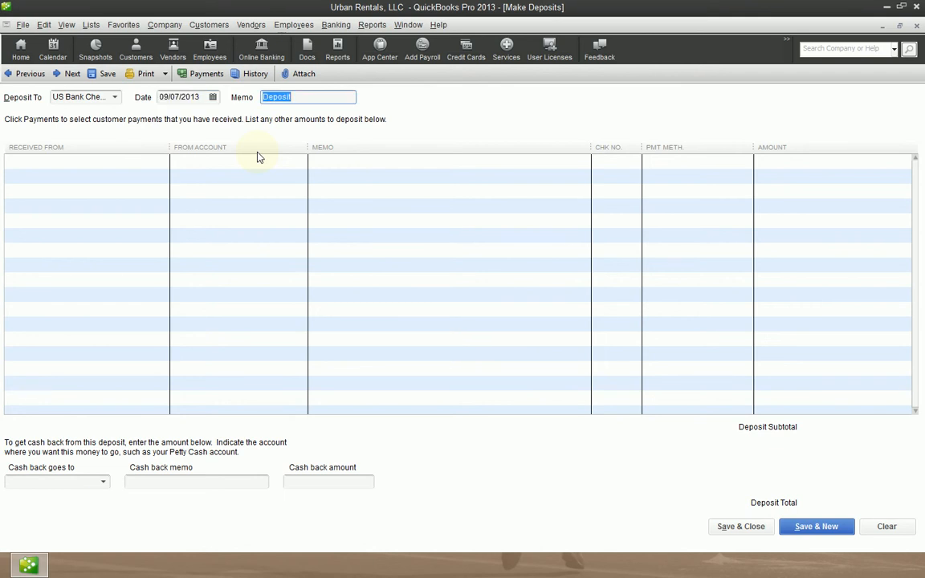
pyautogui.press('Tab')
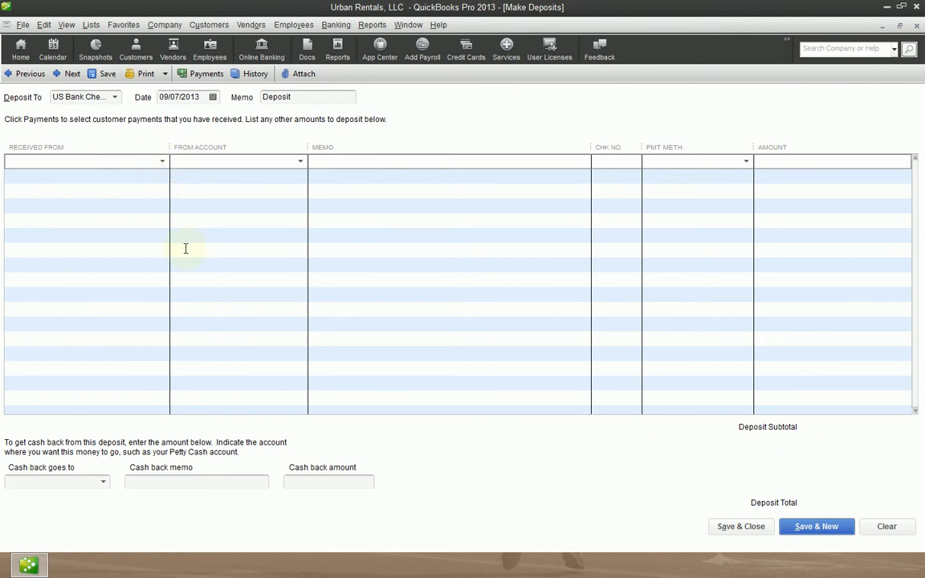
pyautogui.click(163, 163)
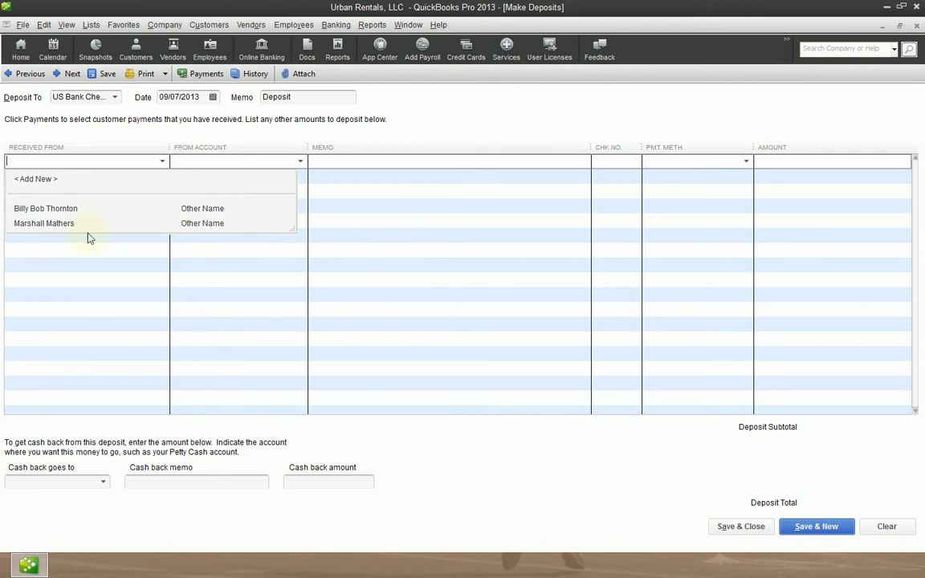
pyautogui.click(39, 208)
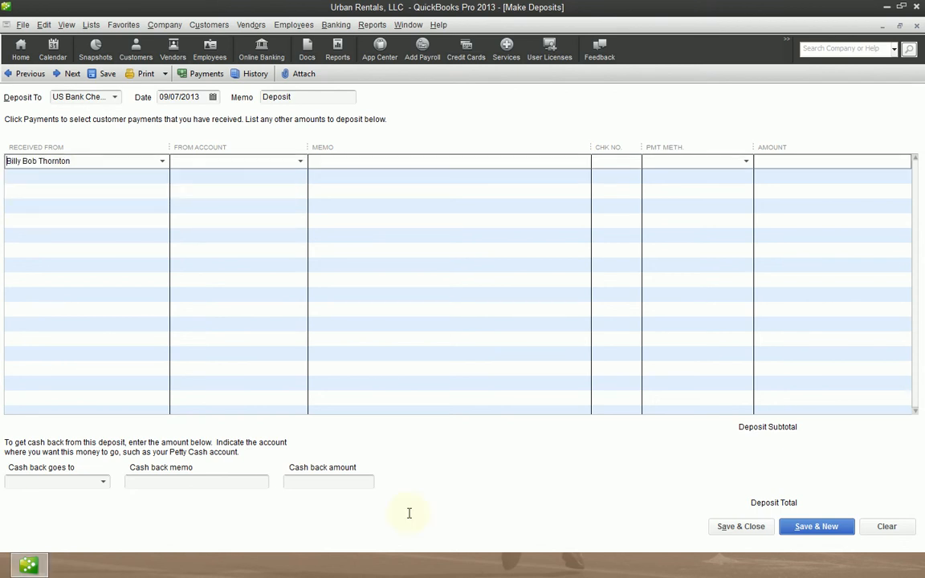
pyautogui.press('Delete')
pyautogui.press('Delete')
pyautogui.press('Delete')
pyautogui.press('Delete')
pyautogui.press('Delete')
pyautogui.press('Delete')
pyautogui.press('Delete')
pyautogui.press('Delete')
pyautogui.press('Delete')
pyautogui.press('Delete')
pyautogui.press('Delete')
pyautogui.press('Delete')
pyautogui.press('Delete')
pyautogui.press('Delete')
pyautogui.press('Delete')
pyautogui.press('Delete')
pyautogui.press('Delete')
pyautogui.press('Delete')
# Enter Katy Perry as the payer on the first deposit line and start setting up this new name as type Other.
pyautogui.write('Katy Perry')
pyautogui.press('Tab')
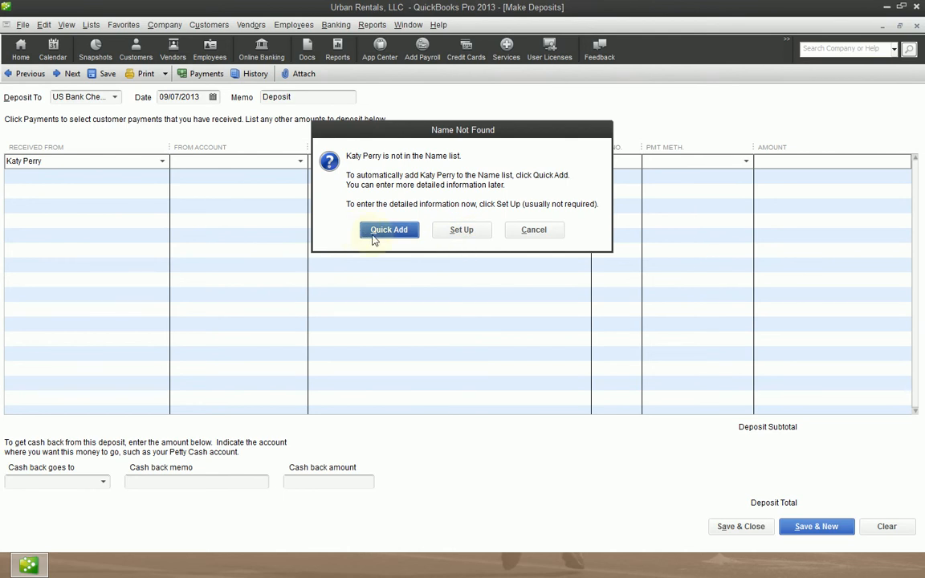
pyautogui.click(462, 230)
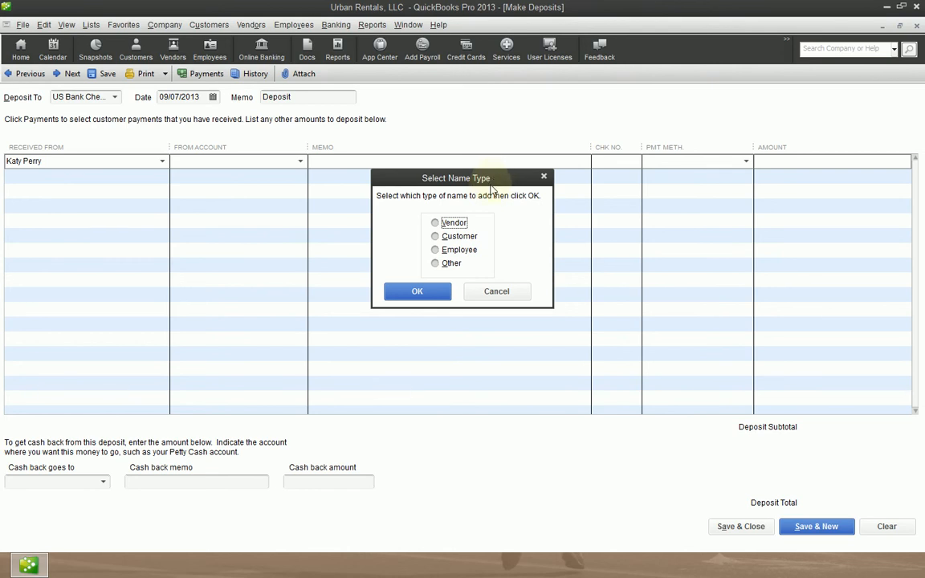
pyautogui.click(434, 264)
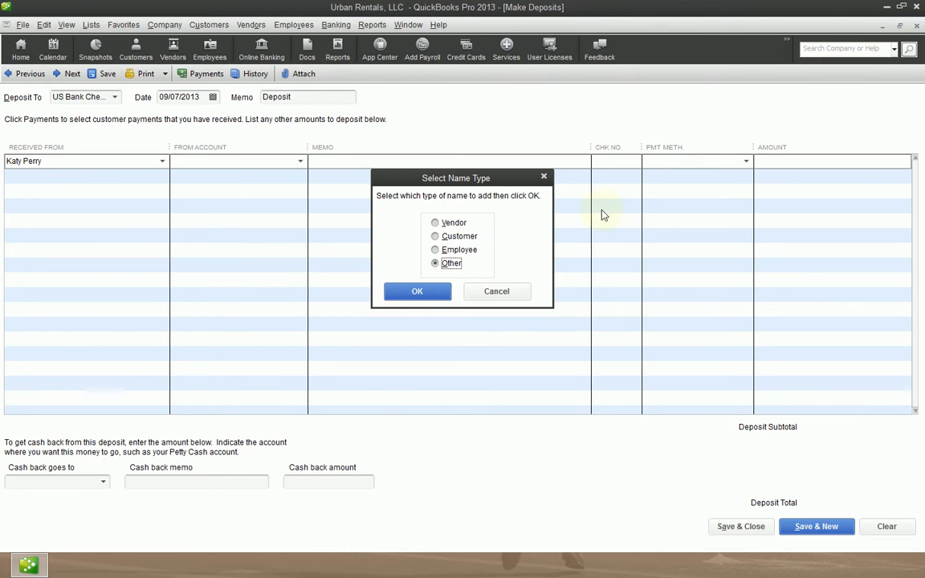
pyautogui.click(436, 289)
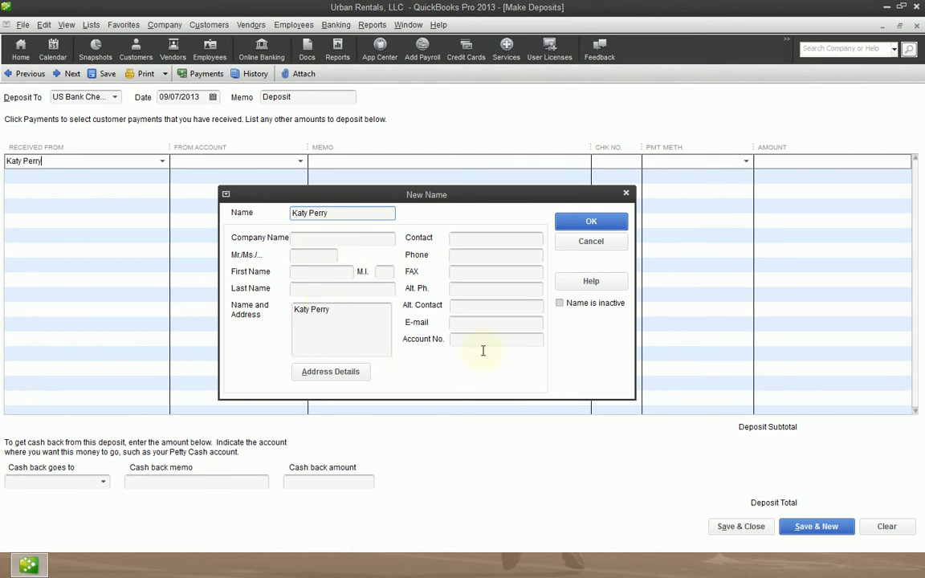
# Add the payer's street address, city, state and ZIP code under Name and Address and save the new name.
pyautogui.click(357, 312)
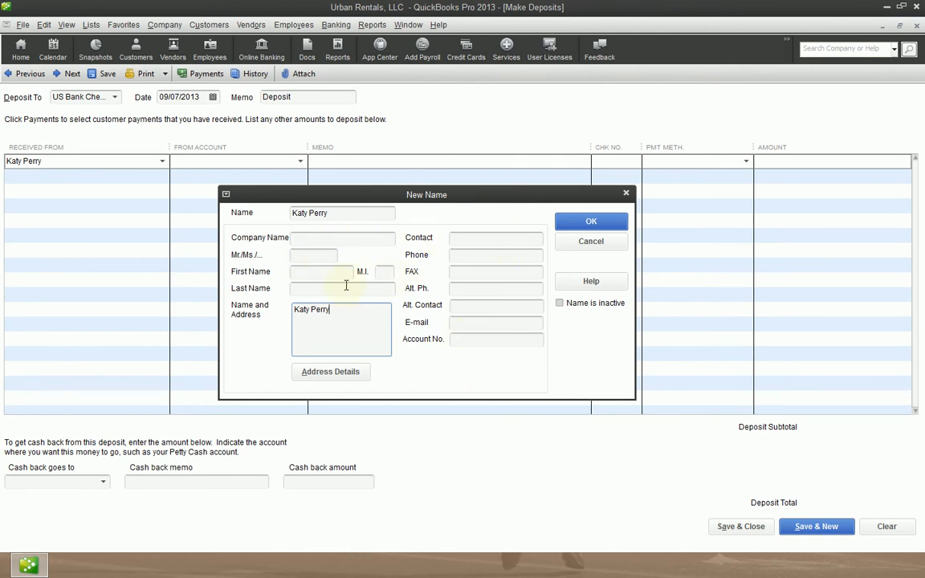
pyautogui.click(507, 325)
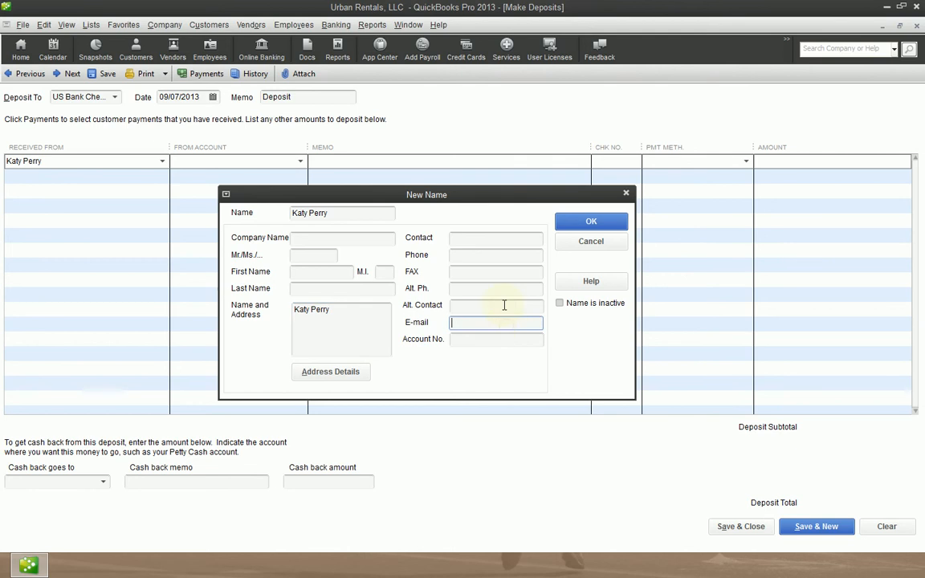
pyautogui.click(504, 306)
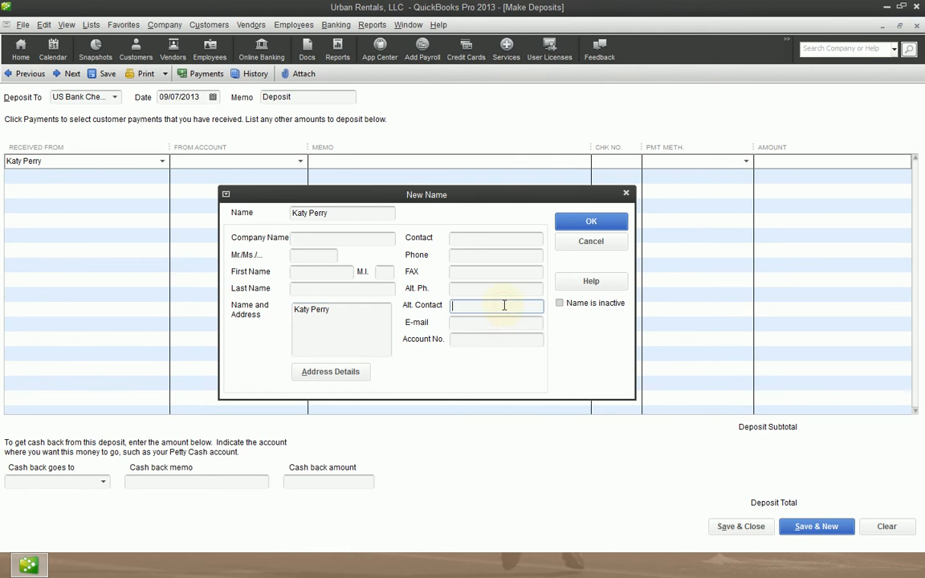
pyautogui.click(353, 317)
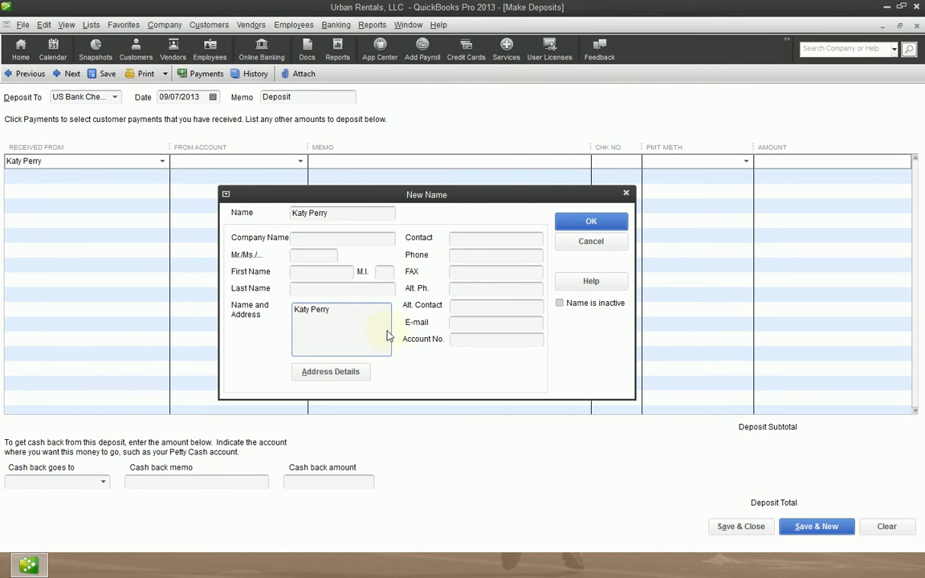
pyautogui.press('Return')
pyautogui.write('123 Popular St.')
pyautogui.press('Return')
pyautogui.write('Hollywood')
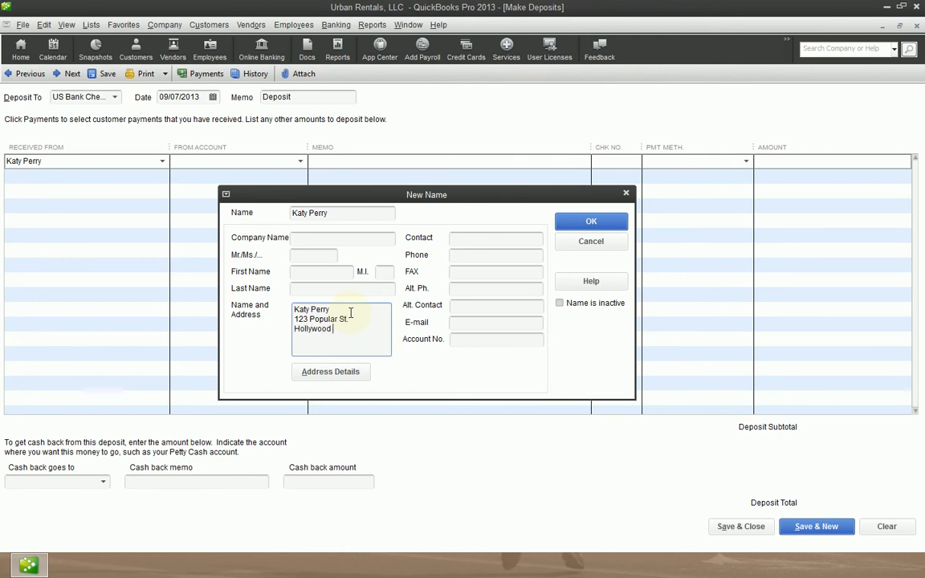
pyautogui.write(', CA 12345')
pyautogui.click(602, 222)
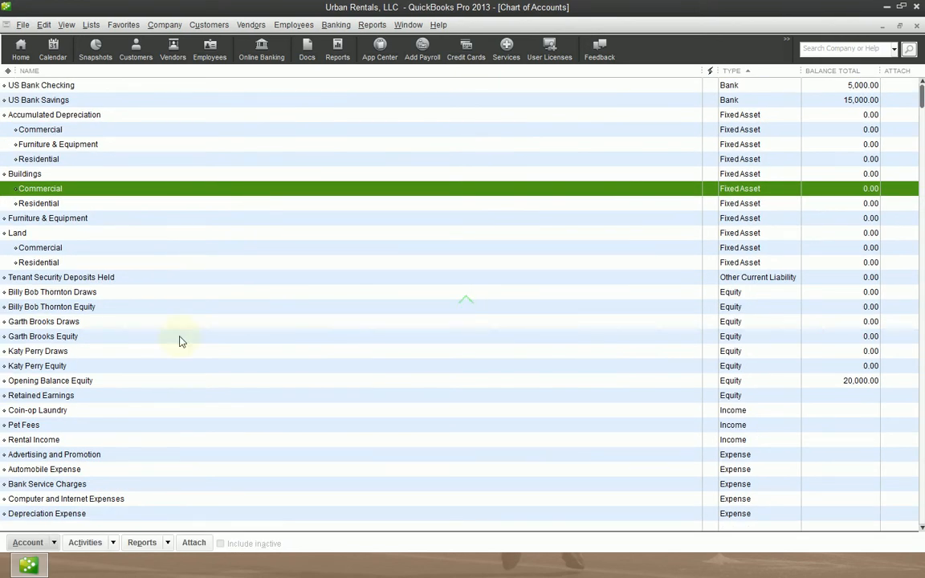
# Look up the Katy Perry Equity account in the Chart of Accounts.
pyautogui.scroll(-4, 176, 402)
pyautogui.scroll(-2, 143, 500)
pyautogui.scroll(8, 144, 497)
pyautogui.click(71, 366)
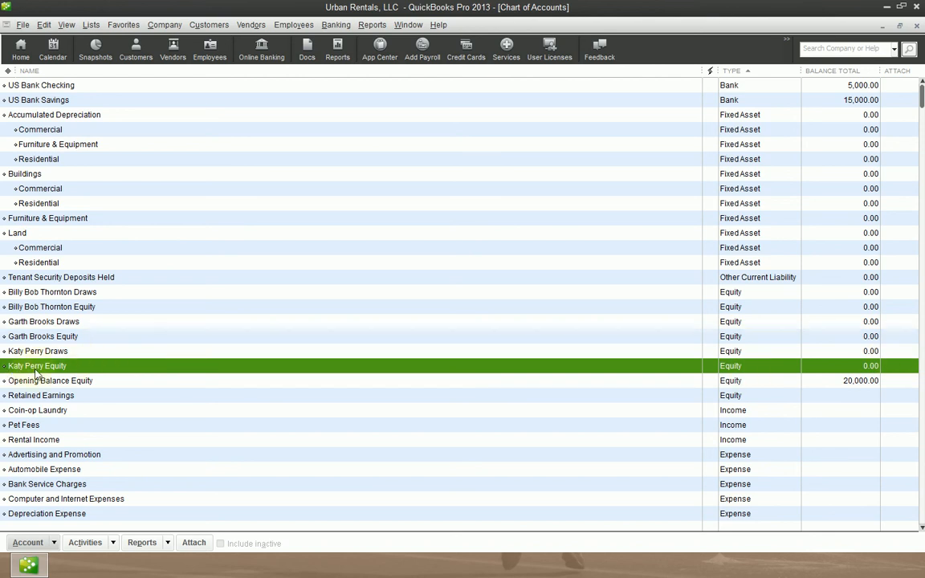
pyautogui.doubleClick(60, 369)
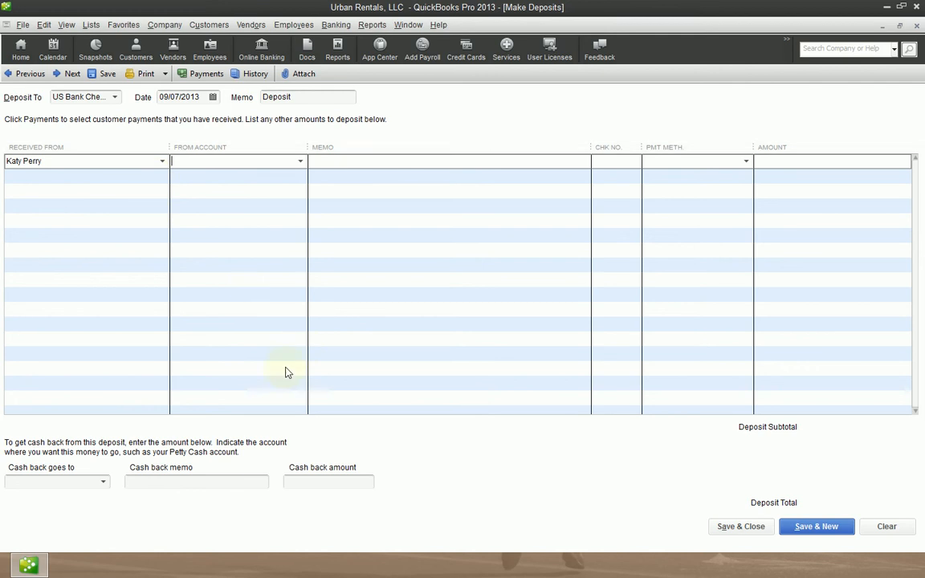
# Reselect US Bank Checking as the deposit account and set the first line's source account to Katy Perry Equity.
pyautogui.click(80, 98)
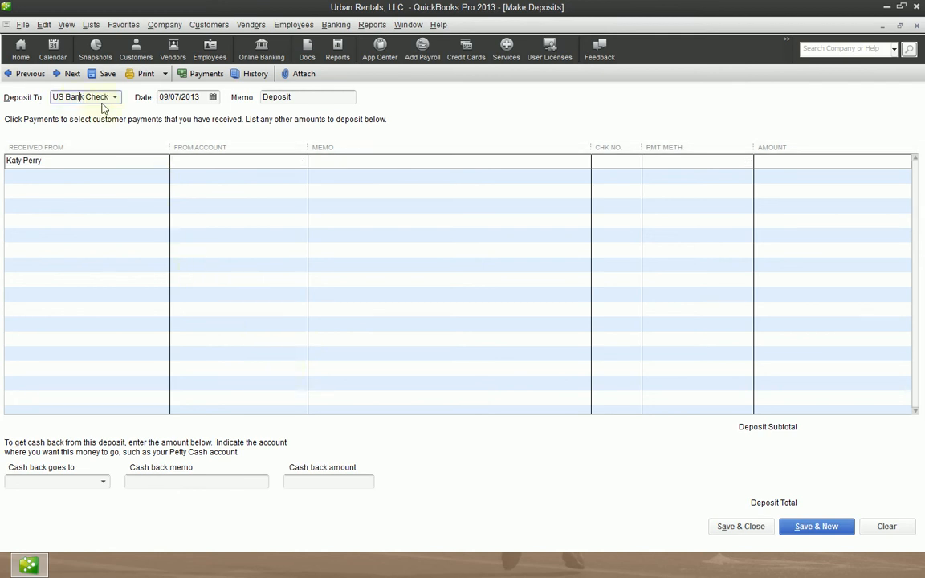
pyautogui.click(114, 96)
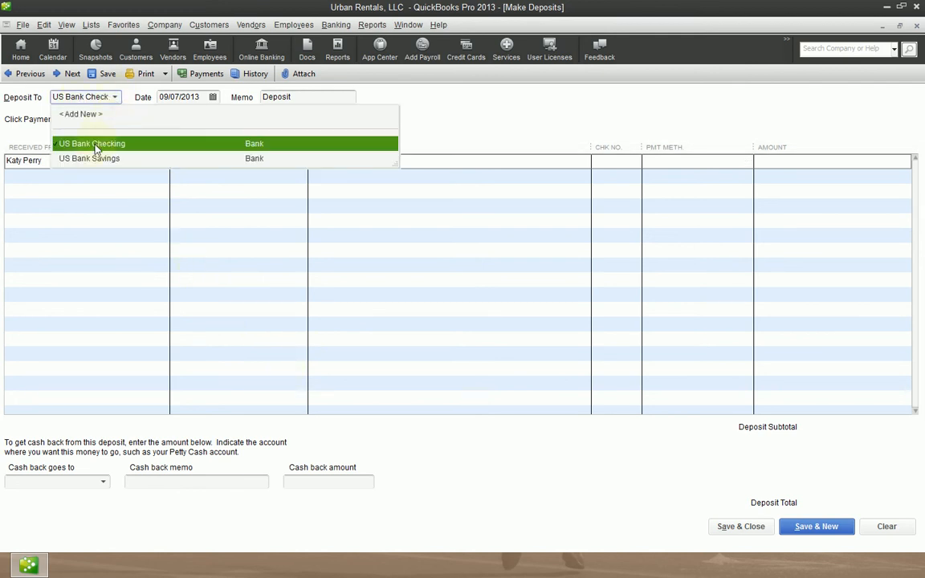
pyautogui.click(94, 148)
pyautogui.click(277, 160)
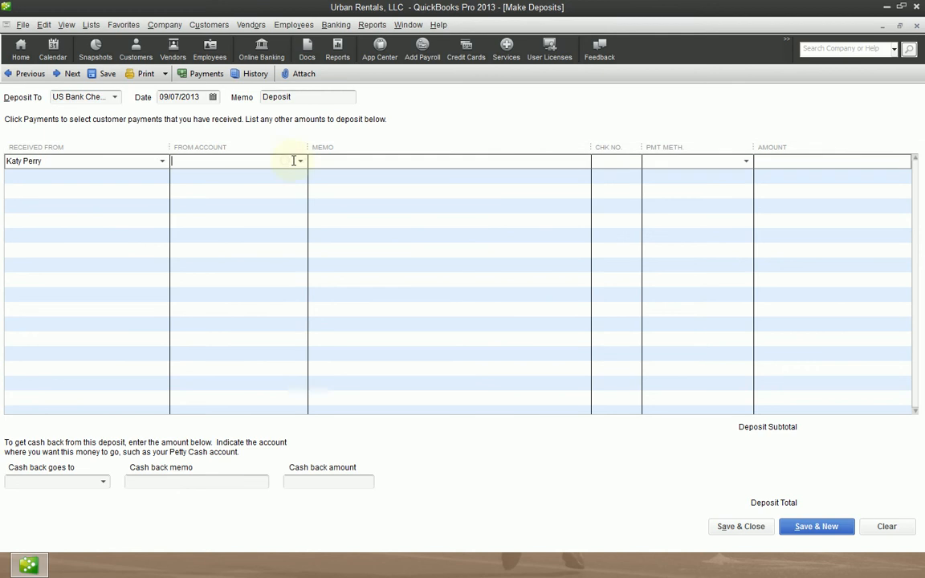
pyautogui.click(304, 163)
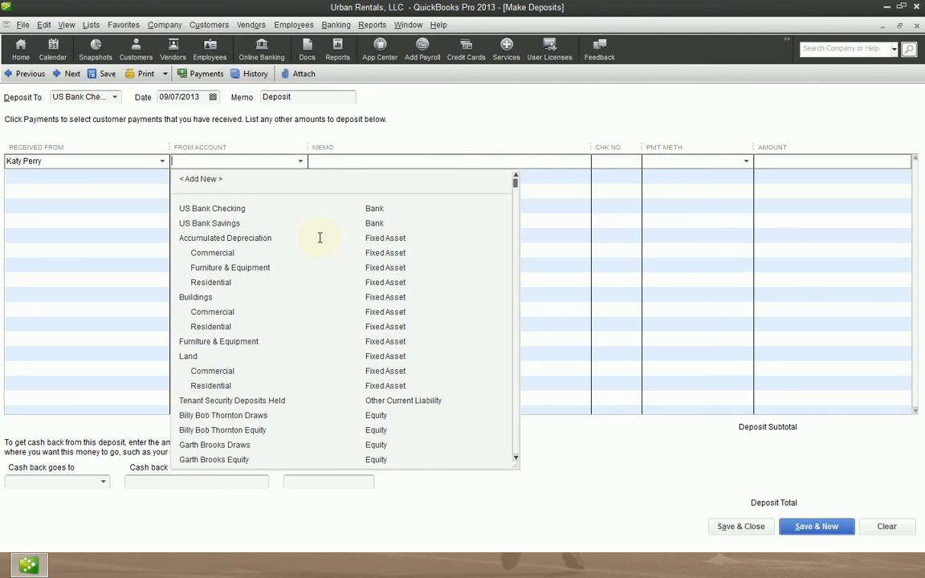
pyautogui.scroll(-1, 363, 442)
pyautogui.scroll(-1, 363, 441)
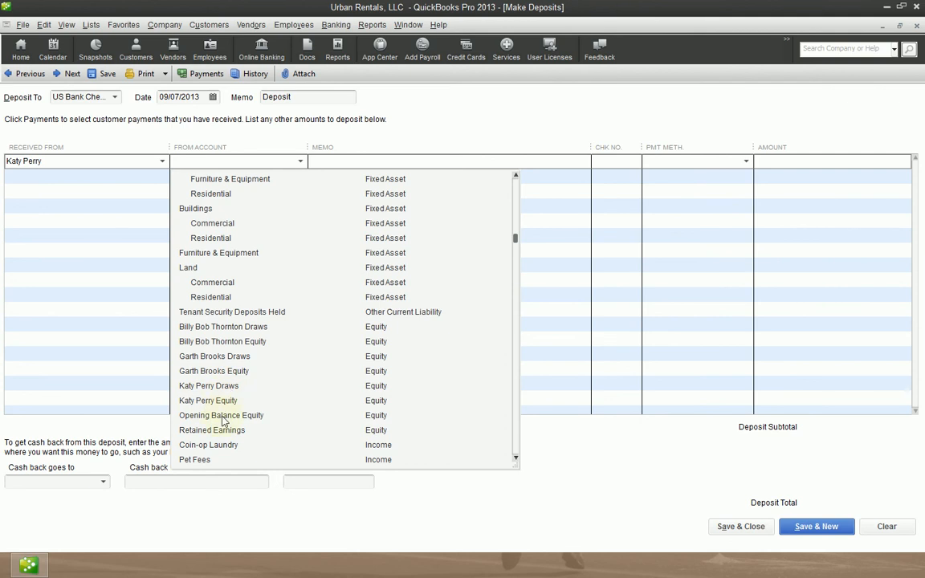
pyautogui.click(208, 401)
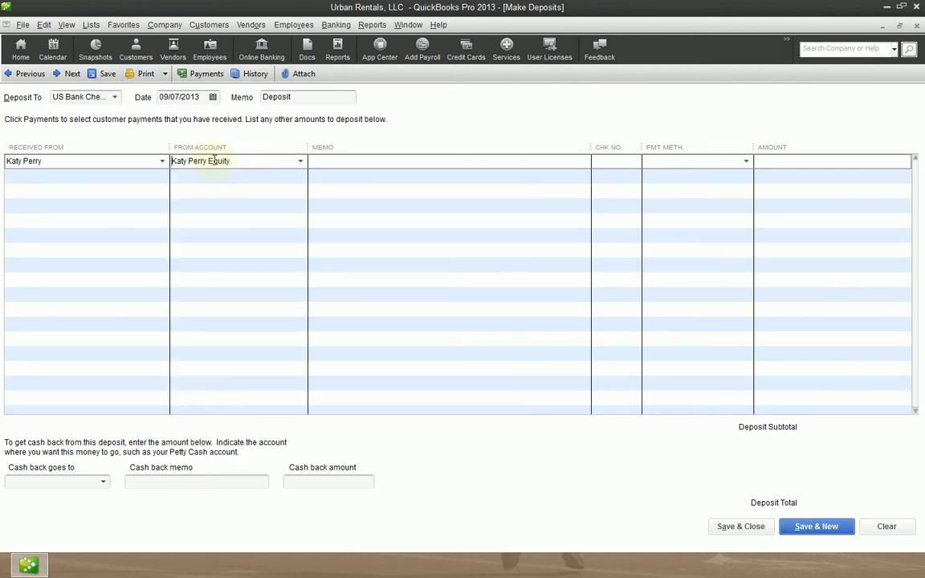
# Enter the memo "Capital contribution." on the Katy Perry deposit line.
pyautogui.click(386, 232)
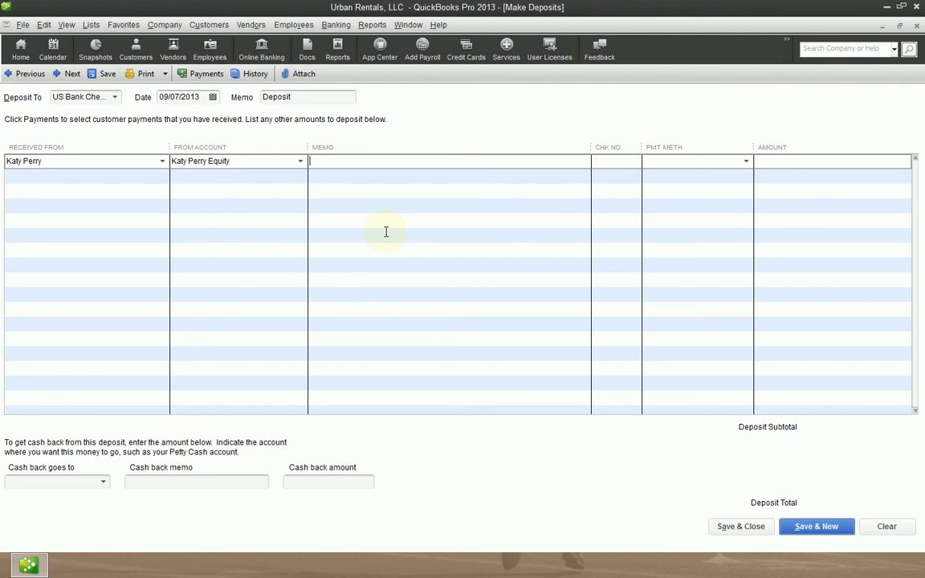
pyautogui.write('Capital contribution.')
pyautogui.press('Tab')
pyautogui.click(416, 161)
pyautogui.click(414, 161)
pyautogui.write('1587')
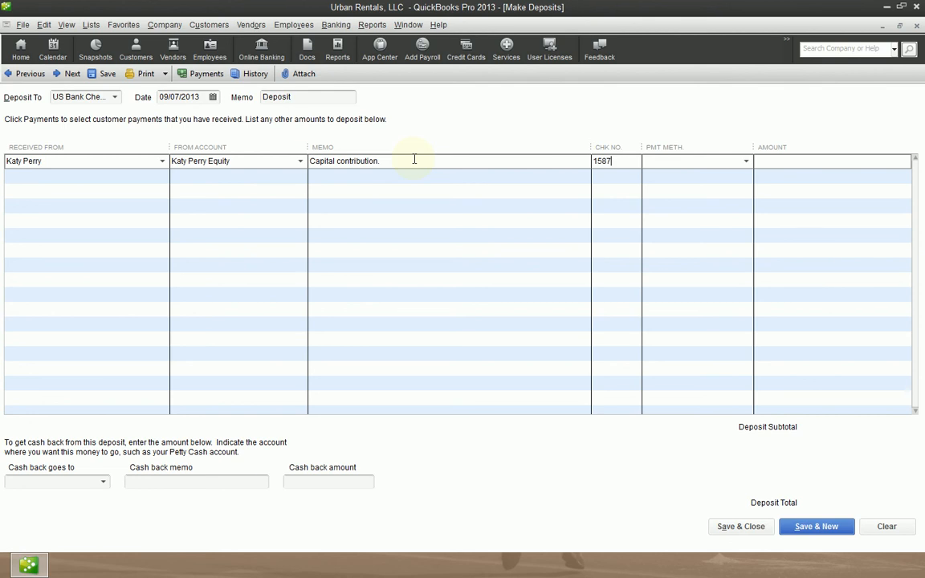
pyautogui.press('Tab')
pyautogui.write('Ch')
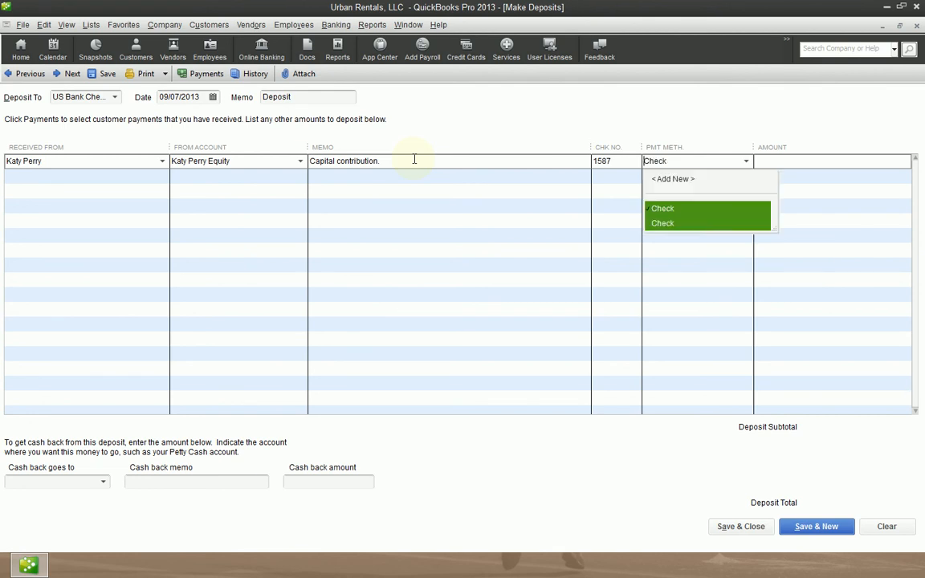
pyautogui.press('BackSpace')
pyautogui.press('BackSpace')
pyautogui.press('BackSpace')
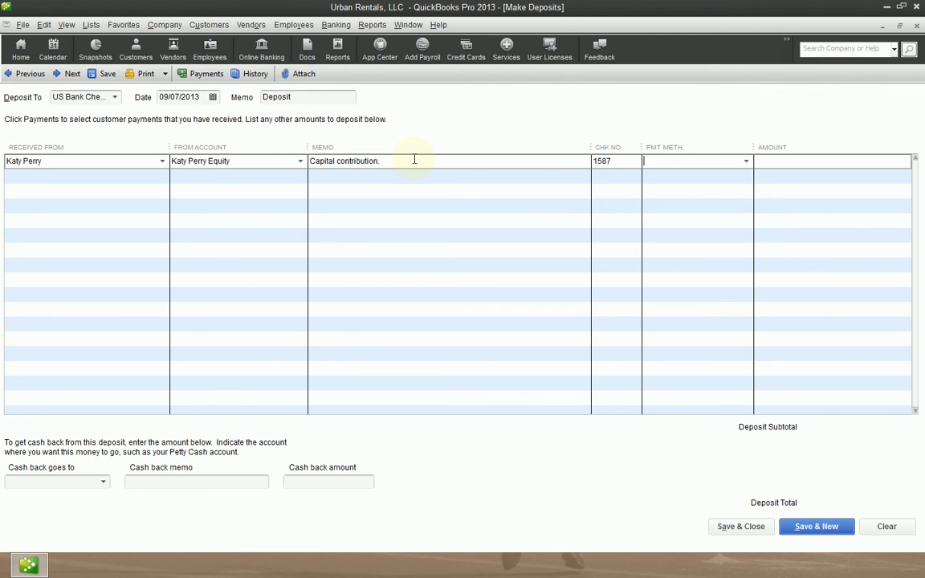
pyautogui.write('cah')
pyautogui.press('BackSpace')
pyautogui.press('BackSpace')
pyautogui.press('BackSpace')
pyautogui.press('BackSpace')
pyautogui.write('E-Check')
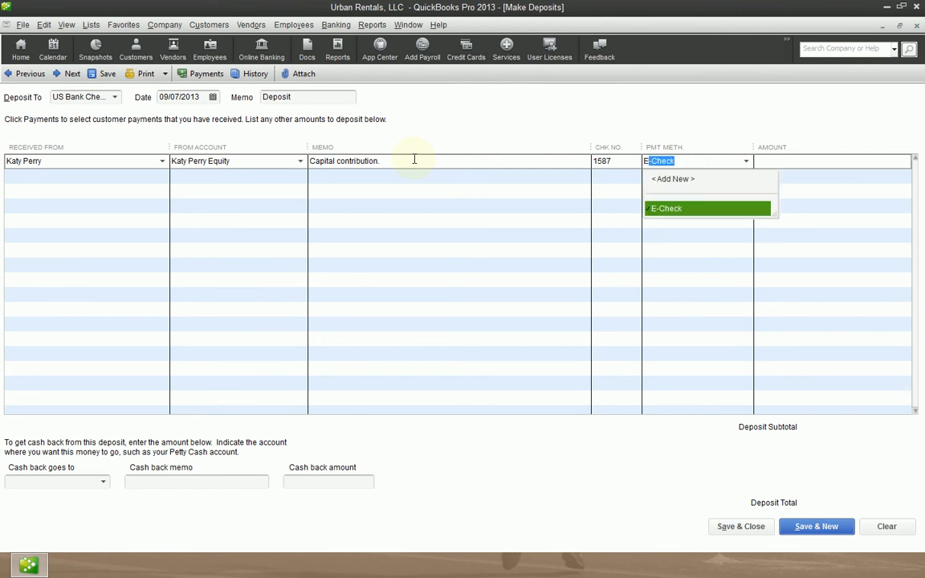
pyautogui.hotkey('shift', 'Tab')
pyautogui.press('BackSpace')
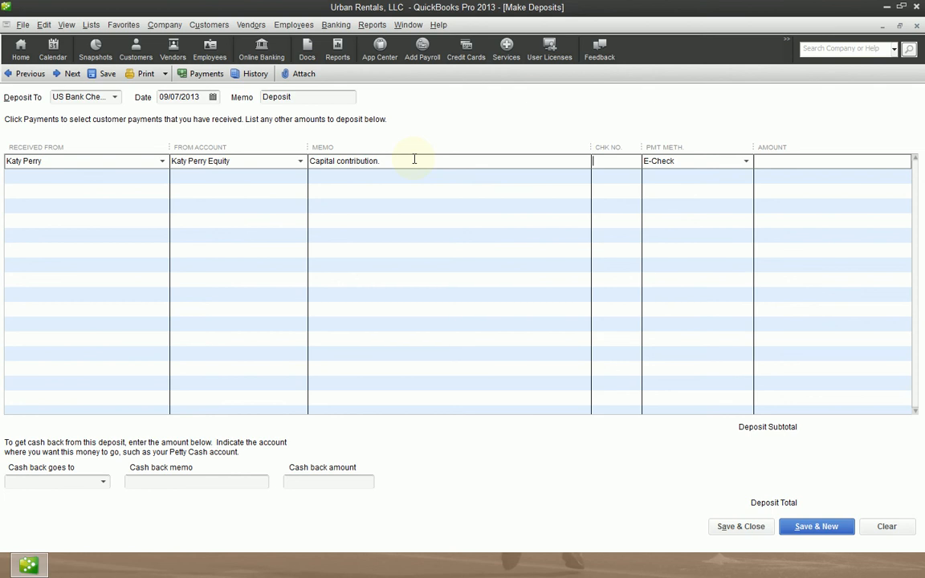
# Complete the Katy Perry line with check number 1657, payment method Check and an amount of 10,000.
pyautogui.write('1657')
pyautogui.press('Tab')
pyautogui.write('c')
pyautogui.press('Tab')
pyautogui.write('10000')
pyautogui.press('Tab')
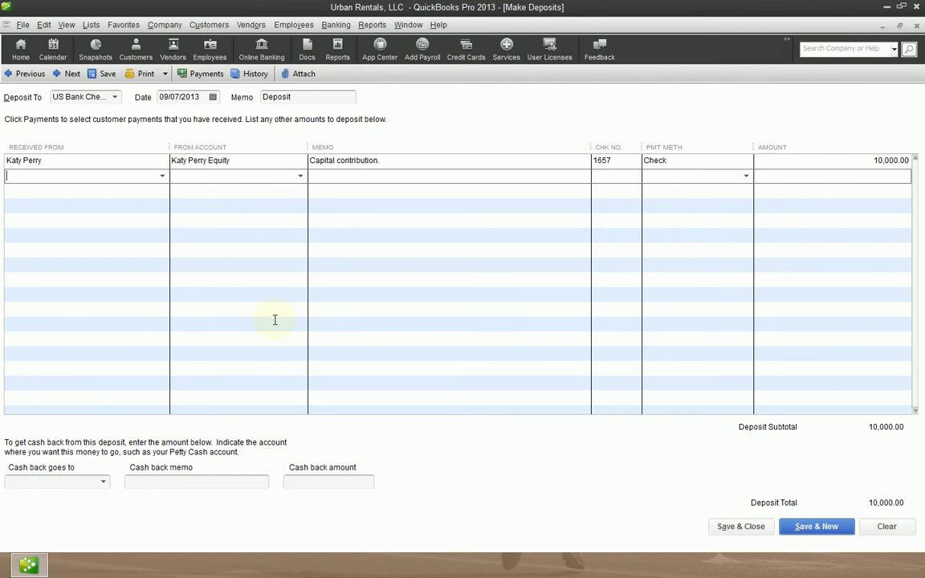
# Enter Garth Brooks as the payer on the second deposit line and start setting up this new name as type Other.
pyautogui.write('Garth Brooks')
pyautogui.press('Tab')
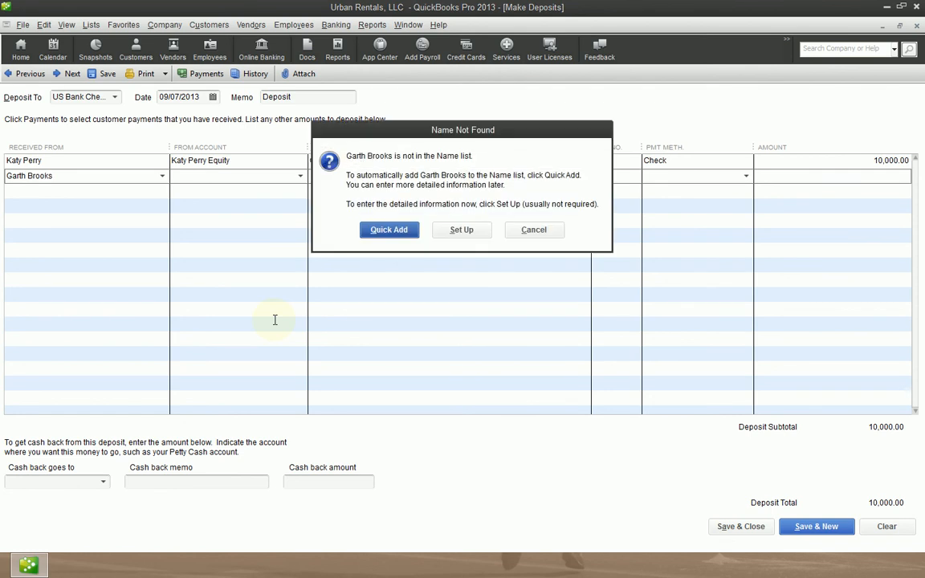
pyautogui.click(468, 230)
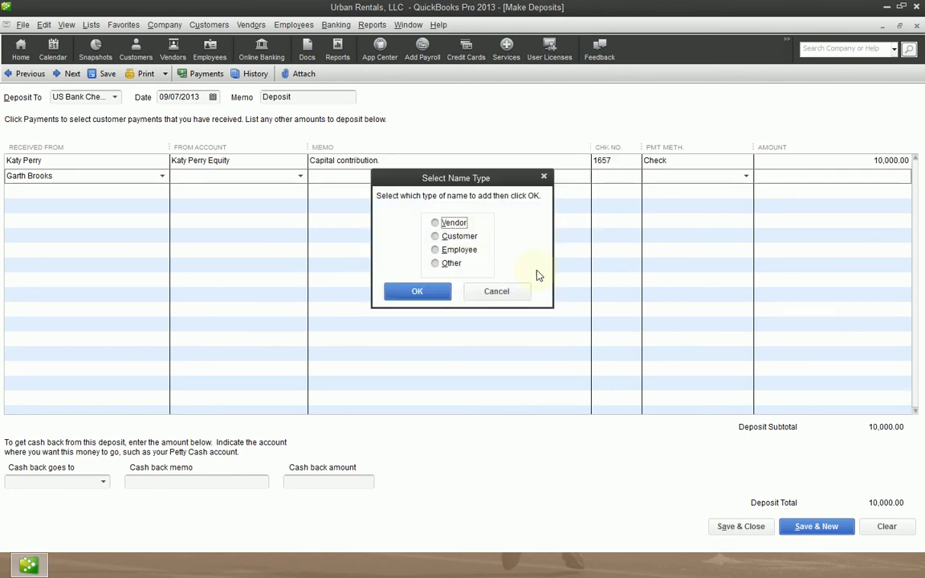
pyautogui.press('Up')
pyautogui.press('Return')
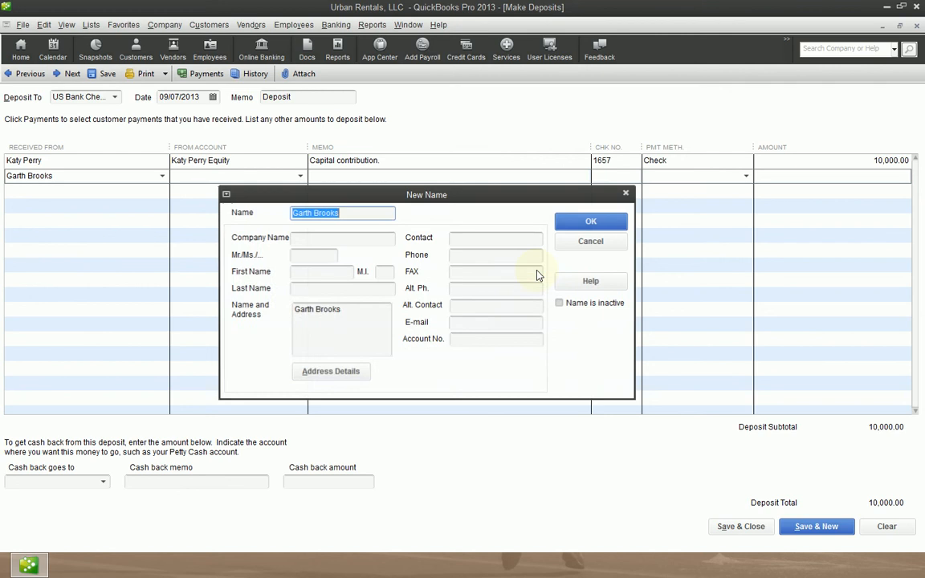
# Add the new payer's street address and city under Name and Address, accept the incomplete address and save the name.
pyautogui.press('Tab')
pyautogui.press('Tab')
pyautogui.press('Tab')
pyautogui.press('Tab')
pyautogui.press('Tab')
pyautogui.press('Tab')
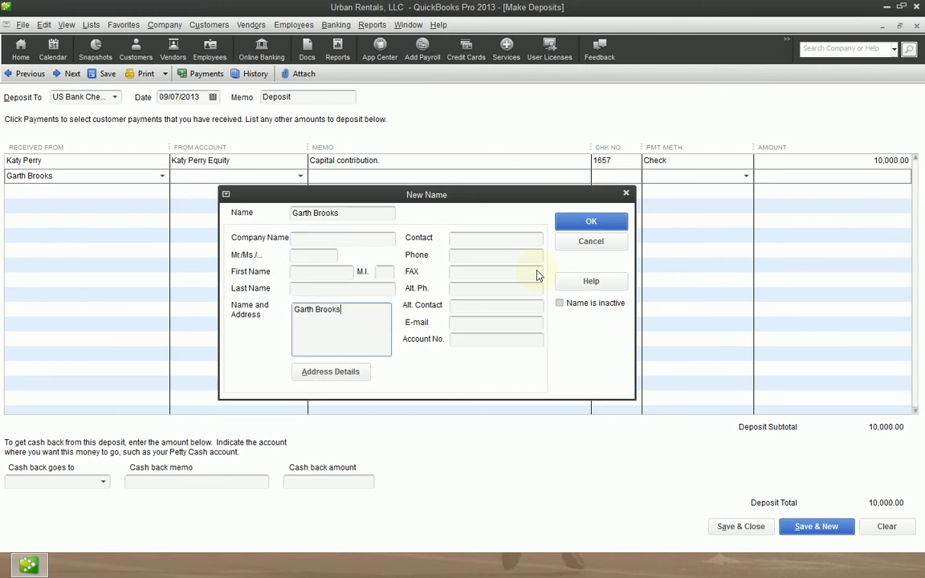
pyautogui.press('Return')
pyautogui.write('999 Address Blvd.')
pyautogui.press('Return')
pyautogui.write('Vatican City')
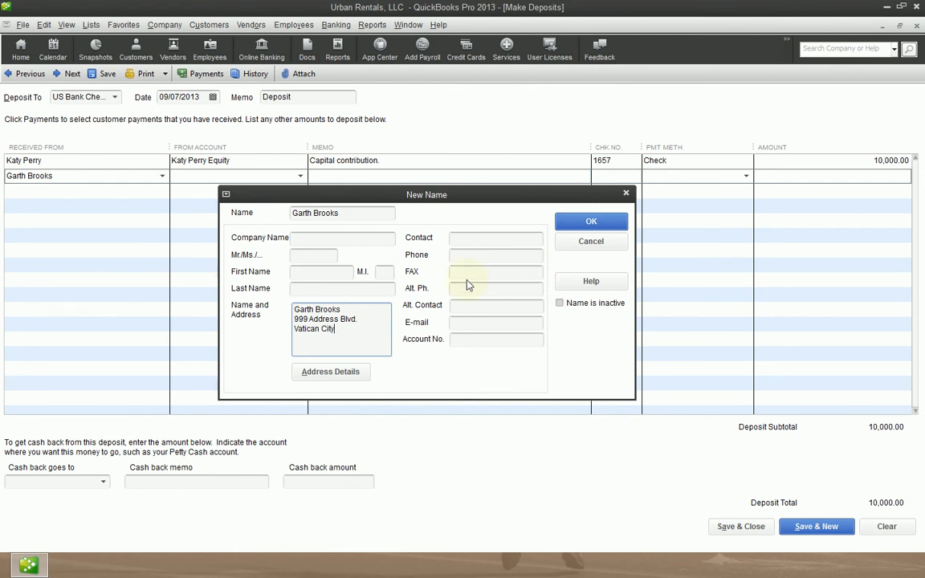
pyautogui.press('Tab')
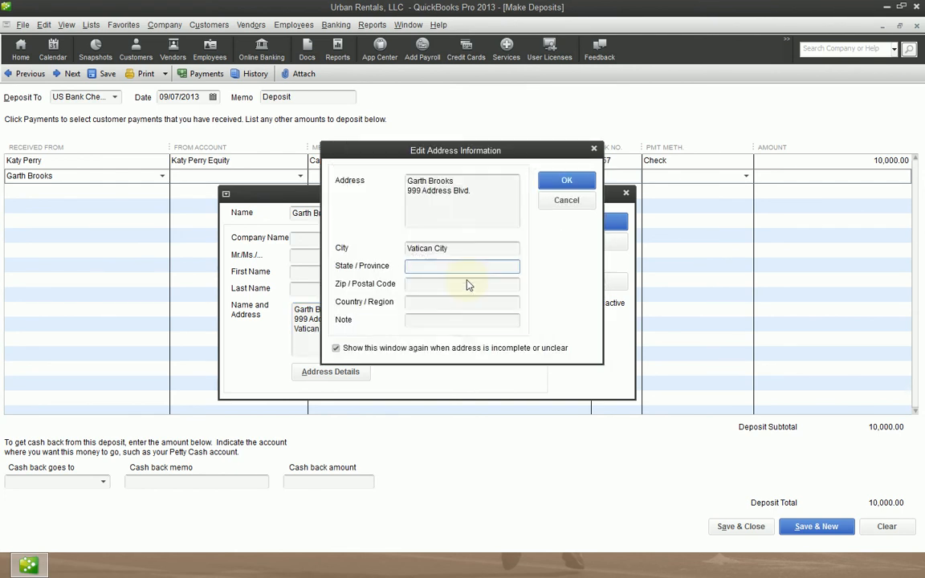
pyautogui.press('Return')
pyautogui.press('Return')
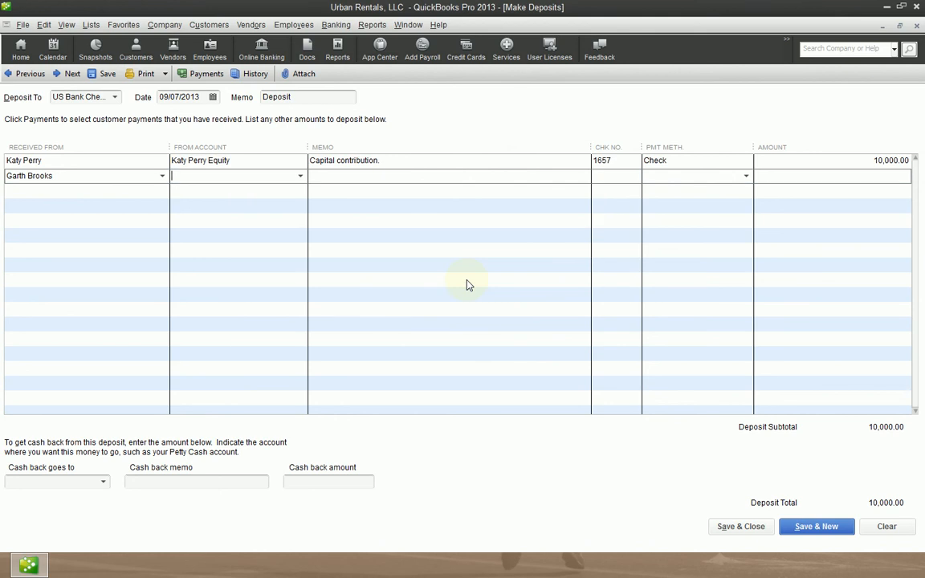
# Set the source account of the second deposit line to Garth Brooks Equity.
pyautogui.write('Garth Brooks Draws')
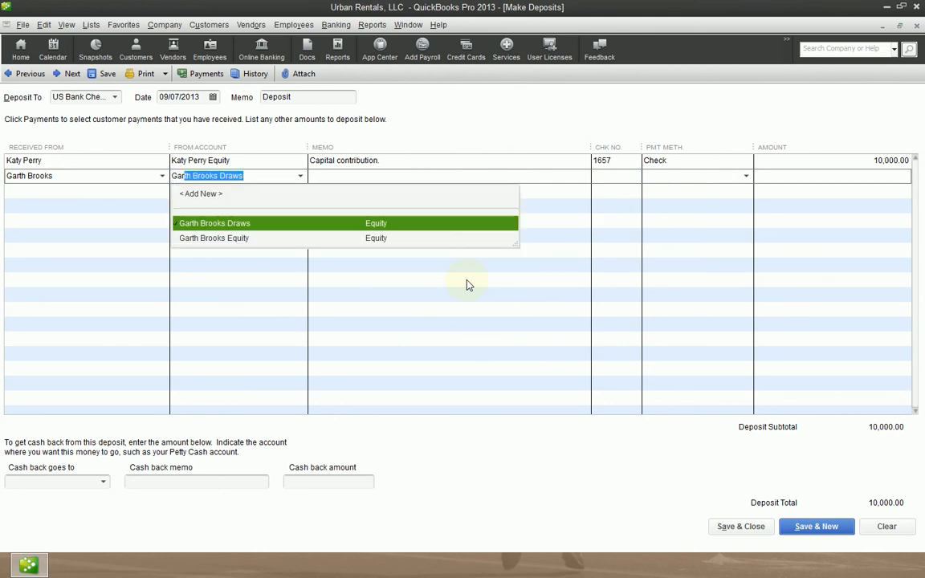
pyautogui.press('Down')
pyautogui.press('Up')
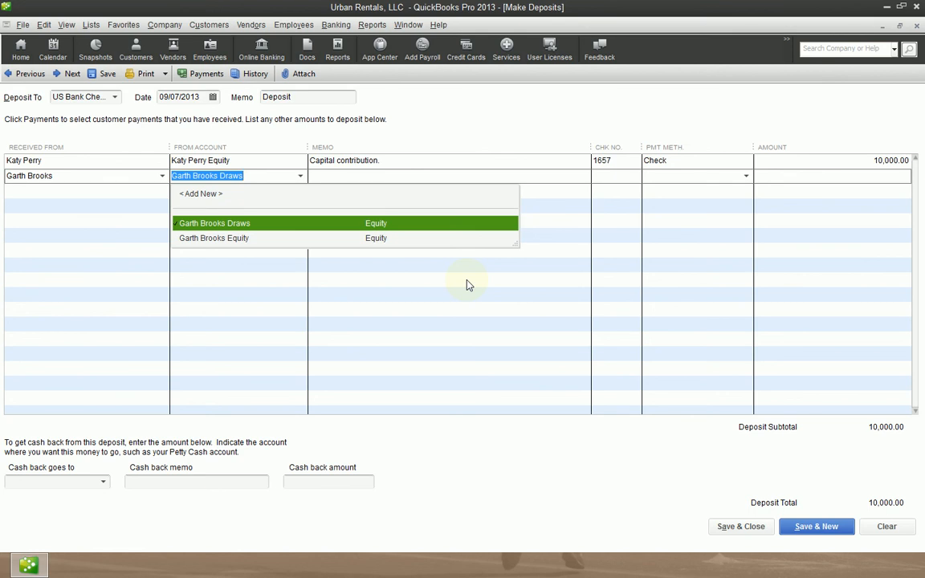
pyautogui.press('Down')
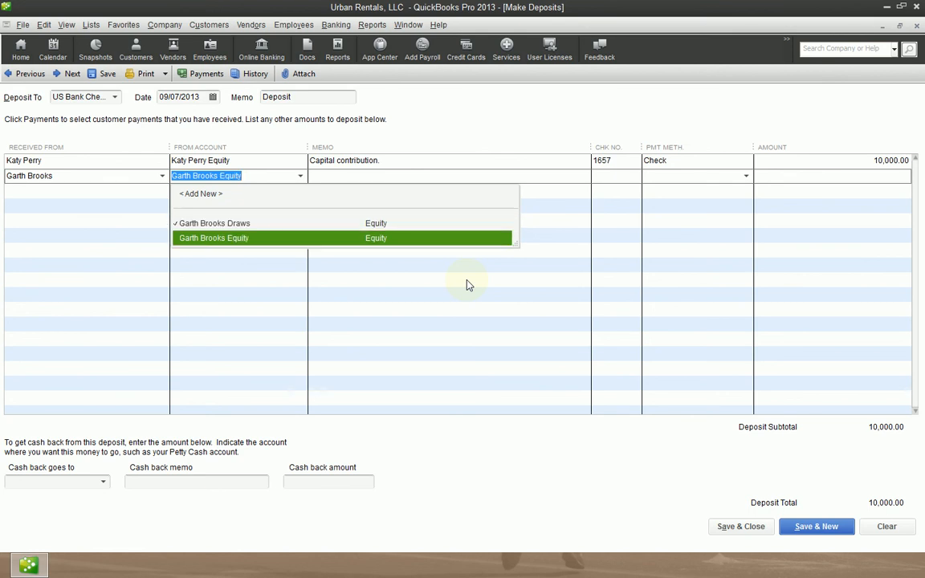
pyautogui.press('Up')
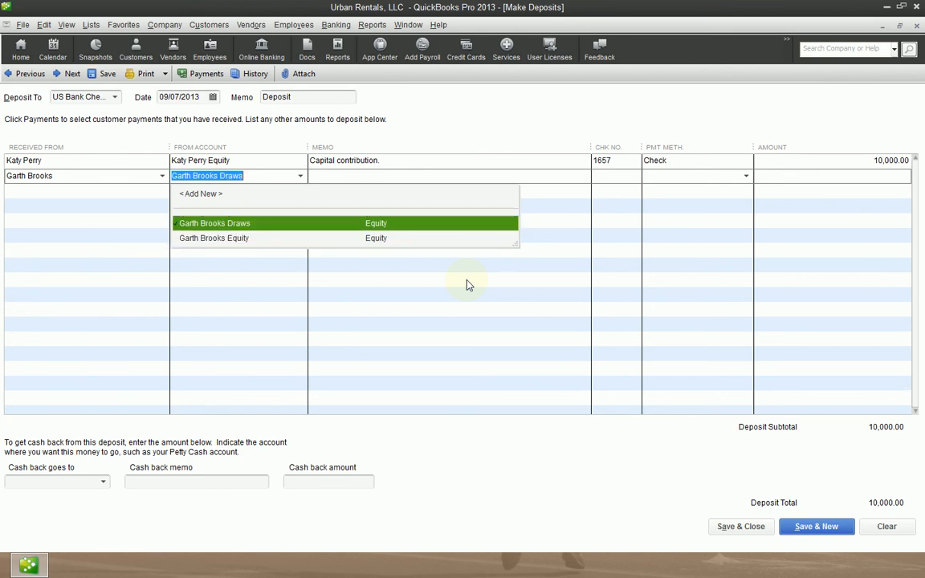
pyautogui.press('Down')
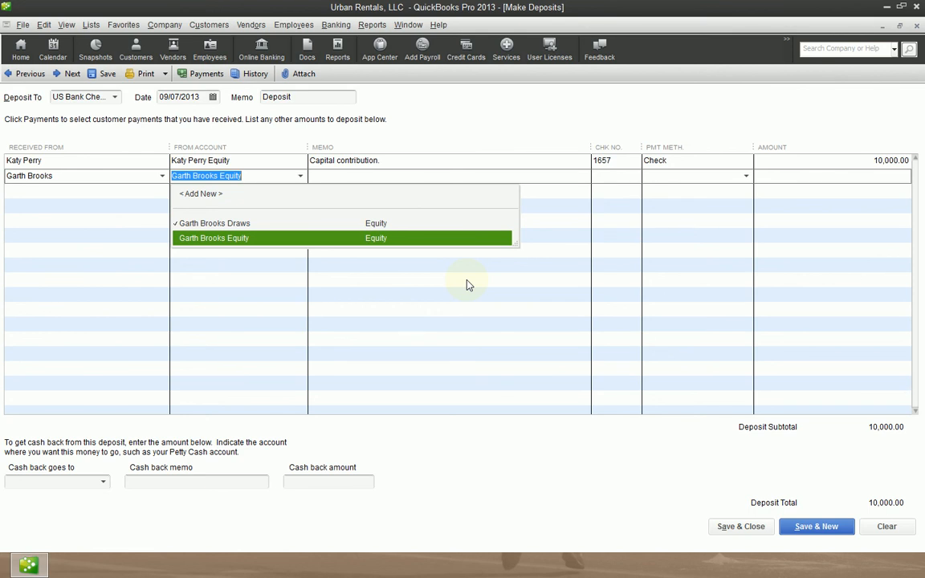
pyautogui.press('Tab')
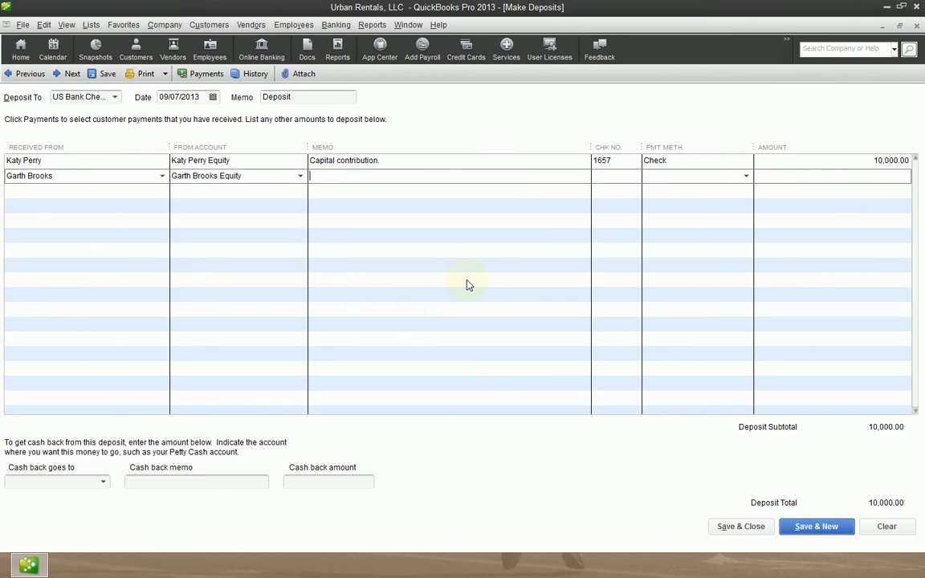
# Copy the memo "Capital contribution." from the first deposit line into the Garth Brooks line.
pyautogui.press('Up')
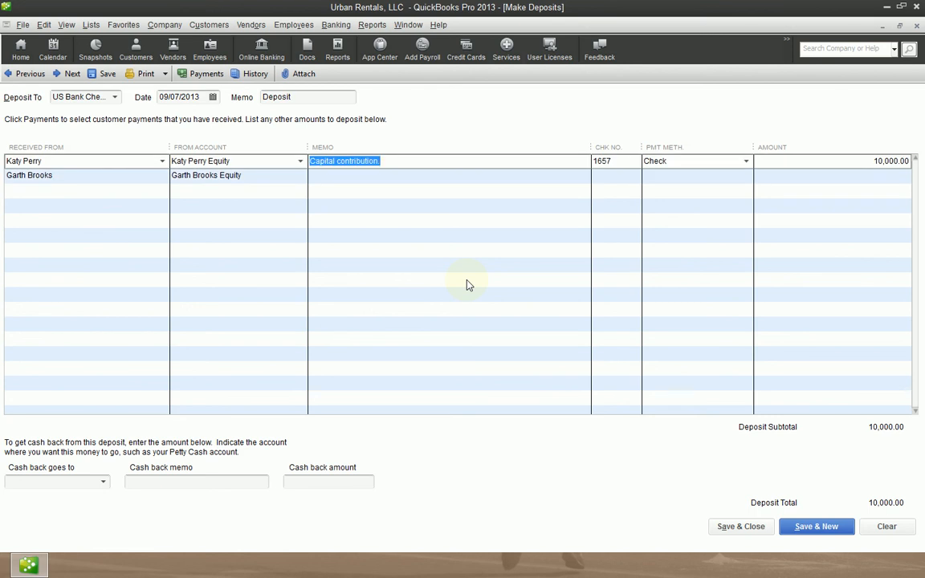
pyautogui.hotkey('ctrl', 'c')
pyautogui.press('Down')
pyautogui.hotkey('ctrl', 'v')
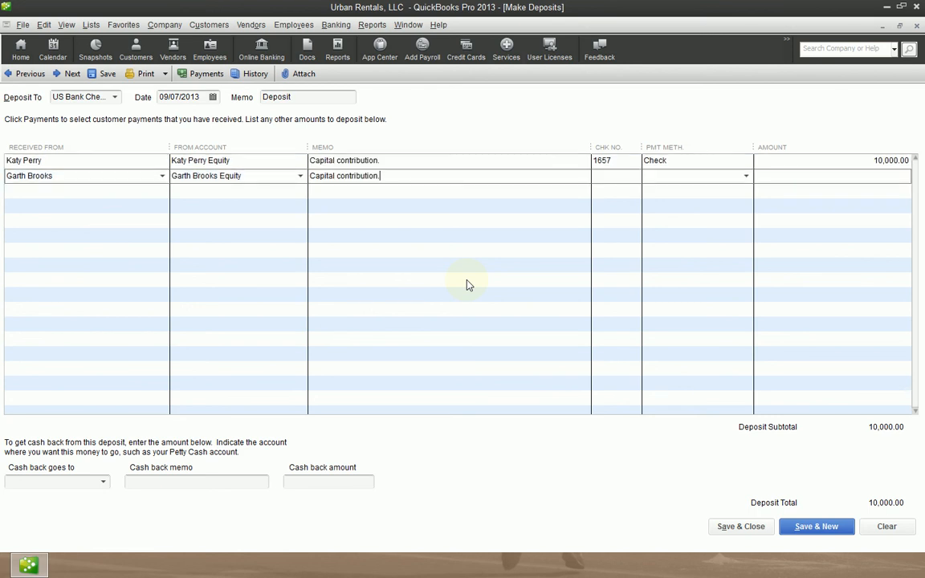
# Set the Garth Brooks line's payment method to E-Check and its amount to 10,000, leaving the check number blank.
pyautogui.press('Tab')
pyautogui.press('Tab')
pyautogui.write('e')
pyautogui.press('Tab')
pyautogui.write('10,000')
pyautogui.press('Tab')
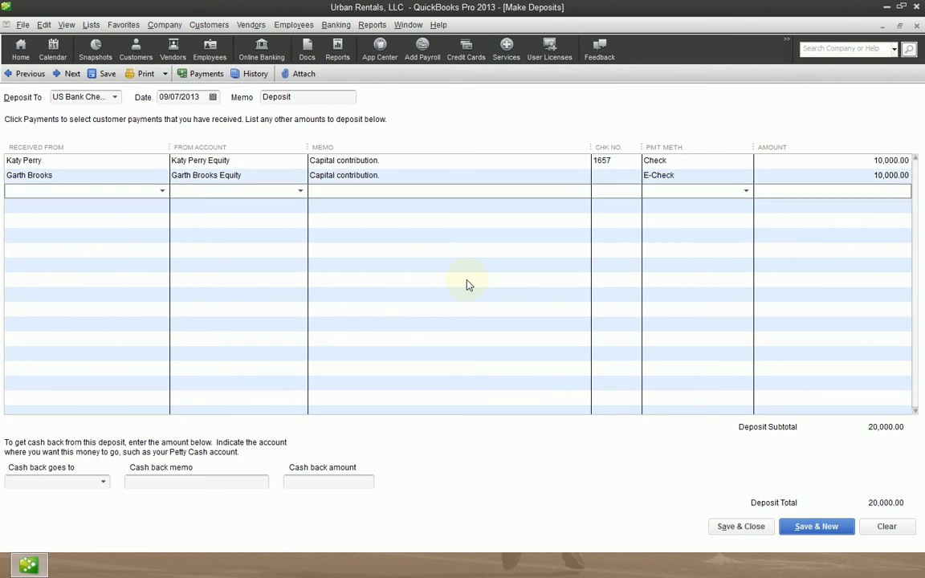
# Enter Billy Bob Thornton as the payer on the third deposit line with Billy Bob Thornton Equity as the source account.
pyautogui.write('Billy Bob Thornton')
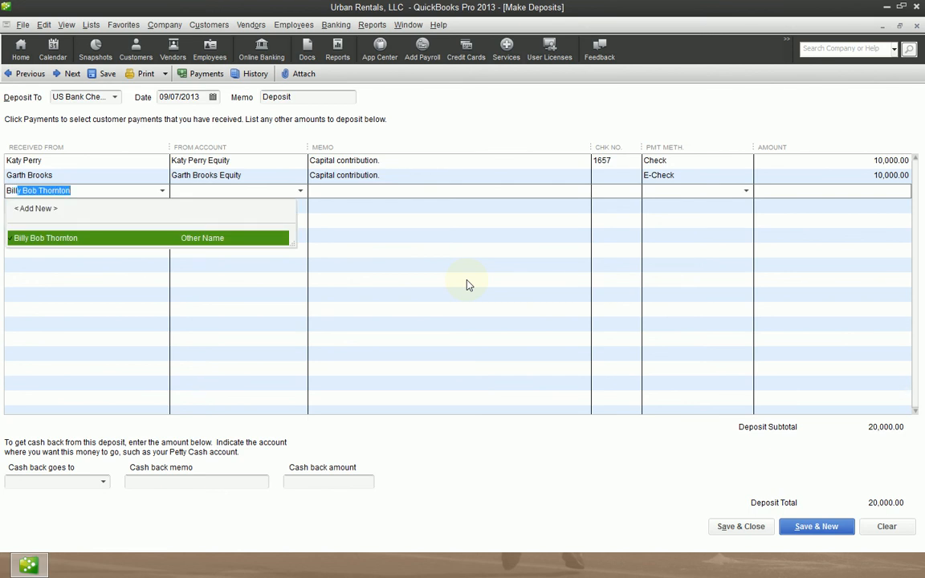
pyautogui.press('Tab')
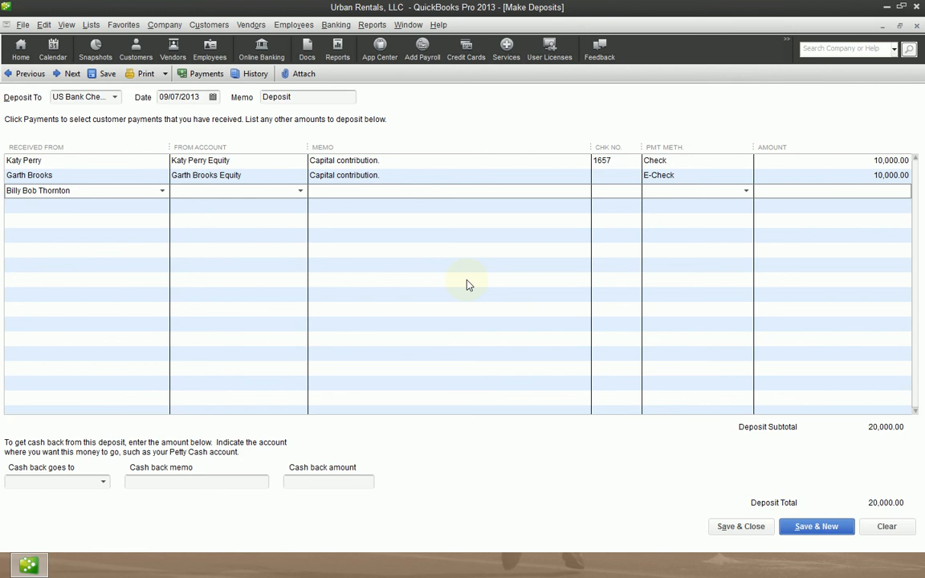
pyautogui.write('Billy Bob Thornton Draws')
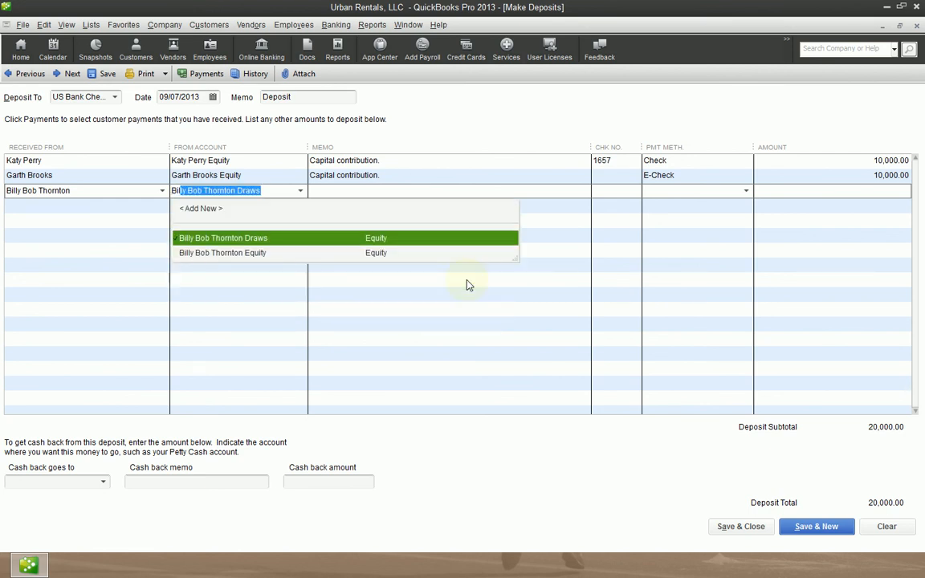
pyautogui.press('Down')
pyautogui.press('Tab')
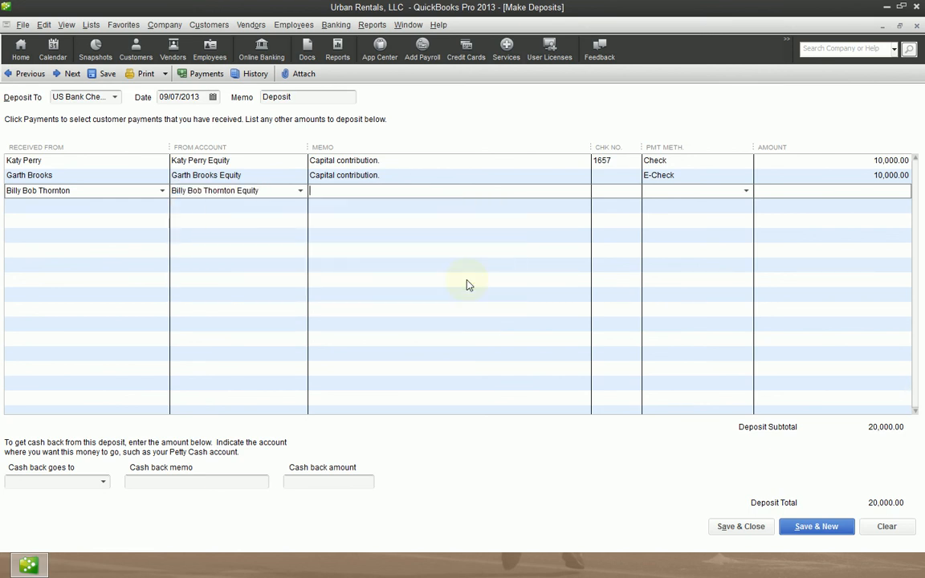
# Complete the third line with the copied memo "Capital contribution.", payment method Cash and an amount of 10,000.
pyautogui.press('Up')
pyautogui.press('Down')
pyautogui.hotkey('ctrl', 'v')
pyautogui.press('Tab')
pyautogui.press('Tab')
pyautogui.write('C')
pyautogui.press('Tab')
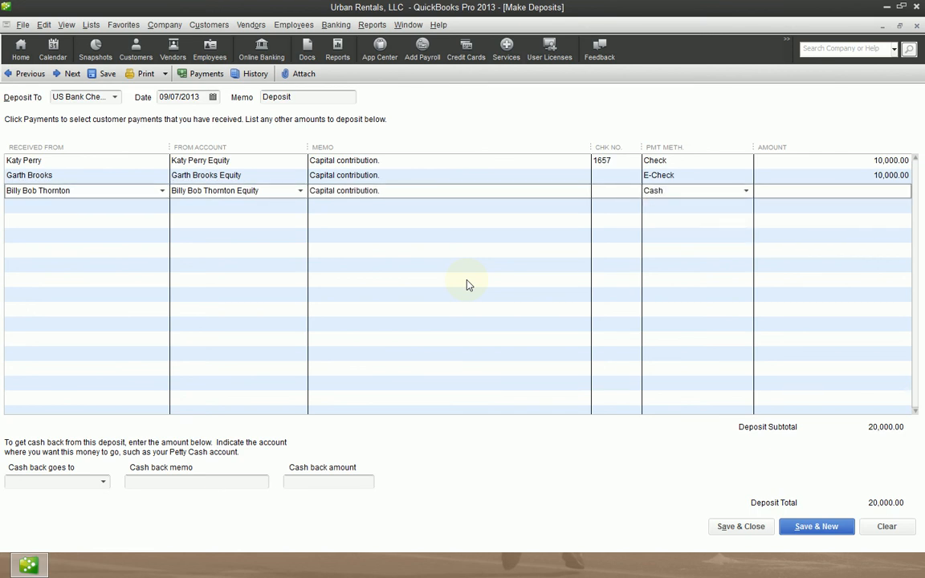
pyautogui.write('10,000')
pyautogui.press('Tab')
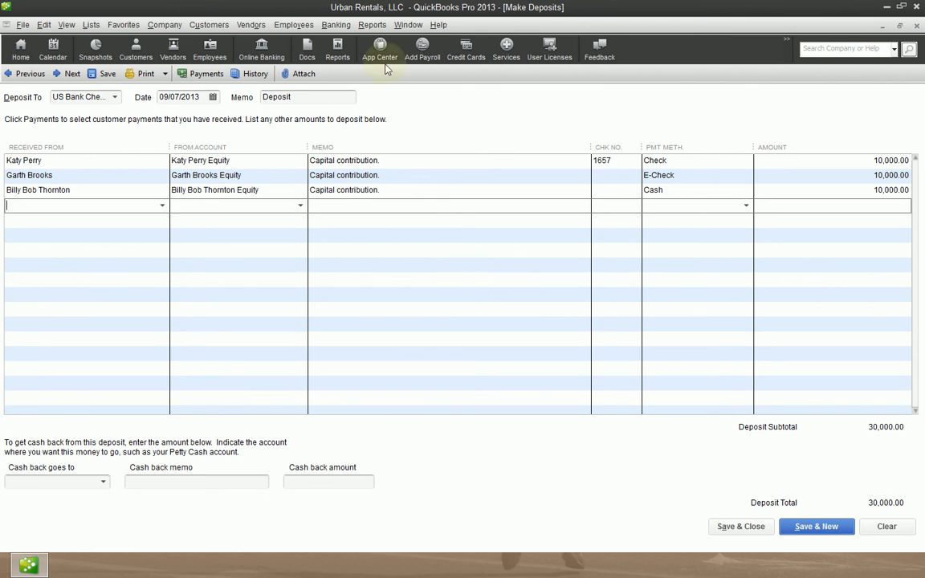
# Keep US Bank Checking as the deposit account, leave the cash back fields blank, and save and close the deposit.
pyautogui.click(112, 96)
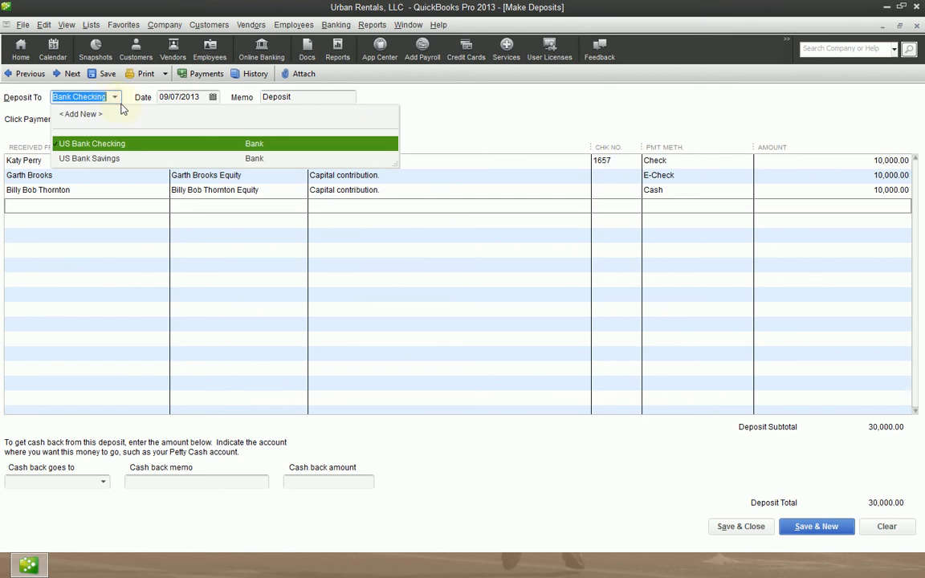
pyautogui.click(361, 141)
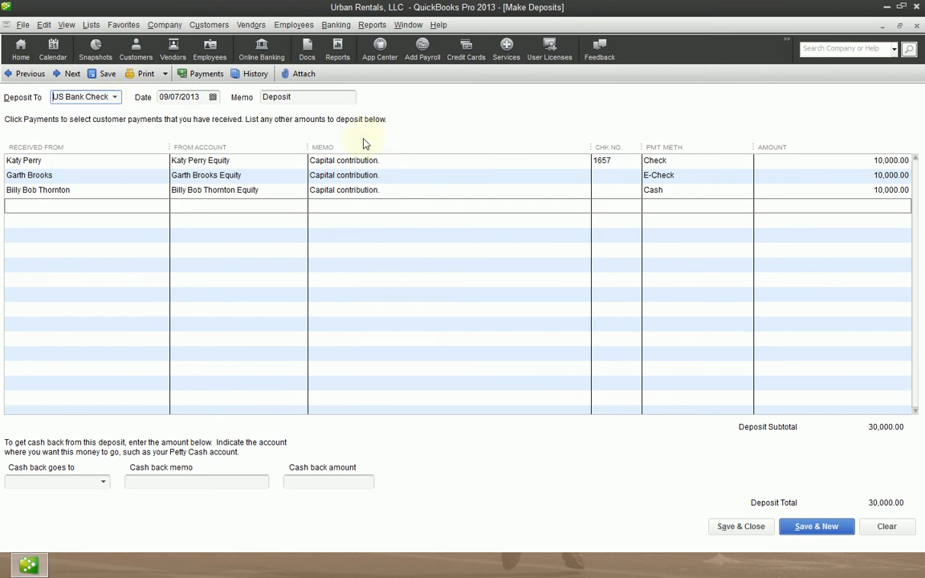
pyautogui.click(45, 481)
pyautogui.click(324, 483)
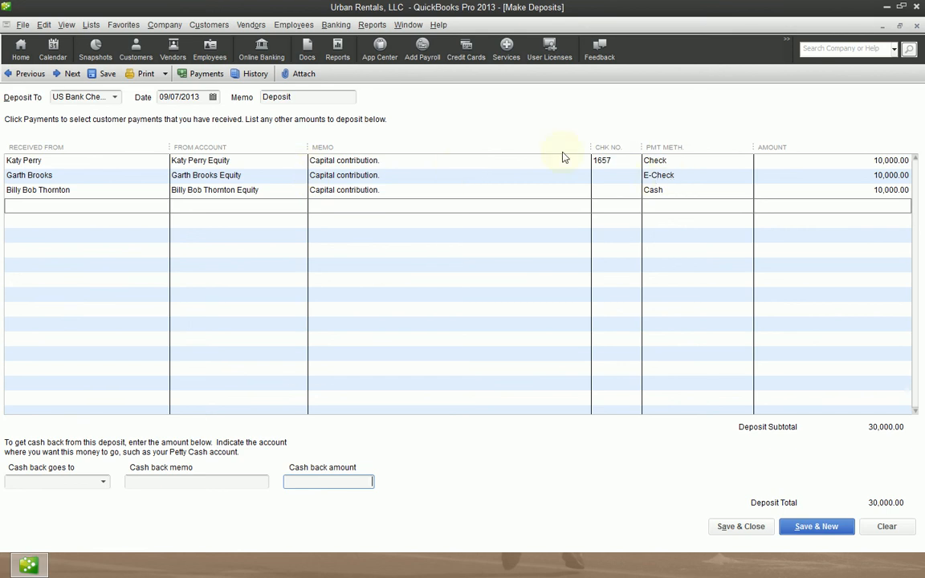
pyautogui.click(764, 528)
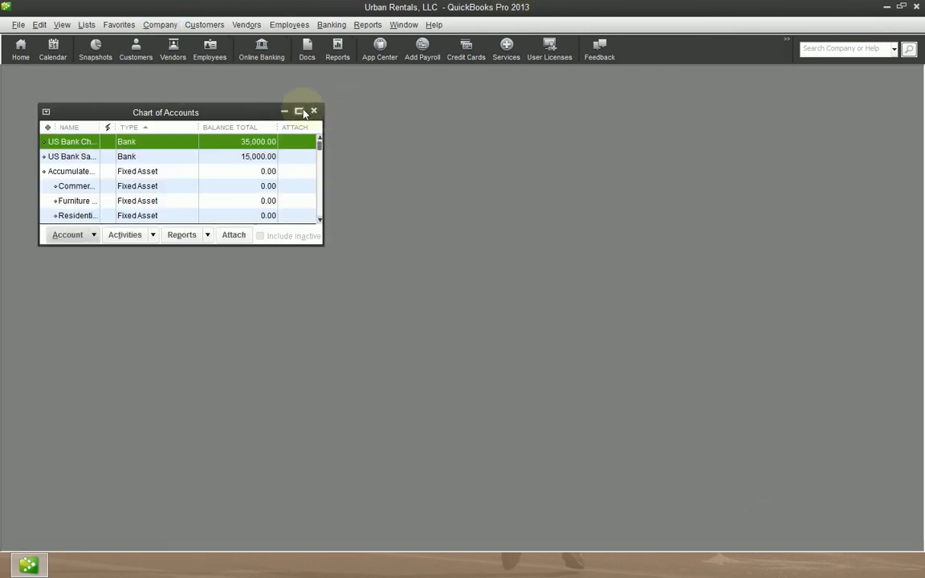
# Maximize the Chart of Accounts and examine the balances of the Billy Bob Thornton, Garth Brooks and Katy Perry Equity accounts.
pyautogui.click(302, 110)
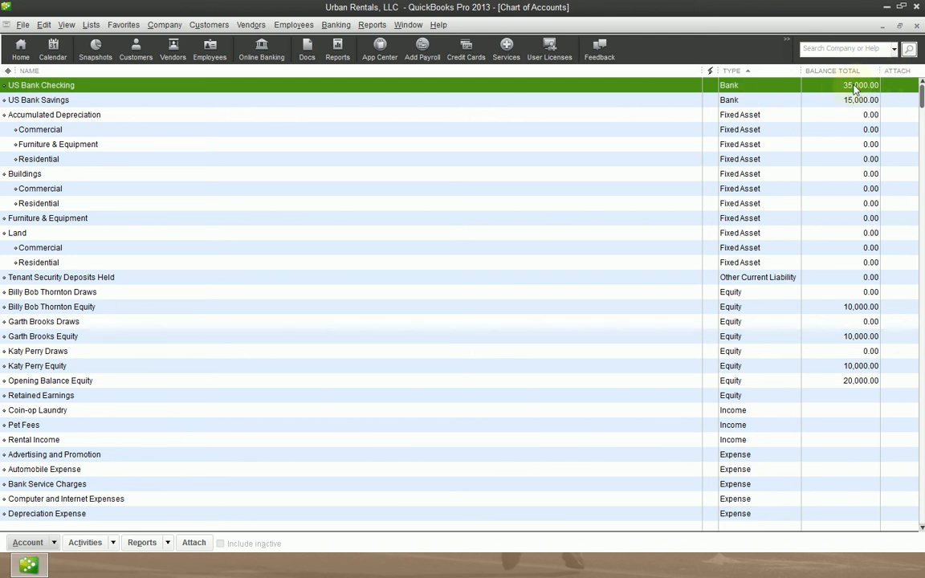
pyautogui.click(78, 307)
pyautogui.click(90, 339)
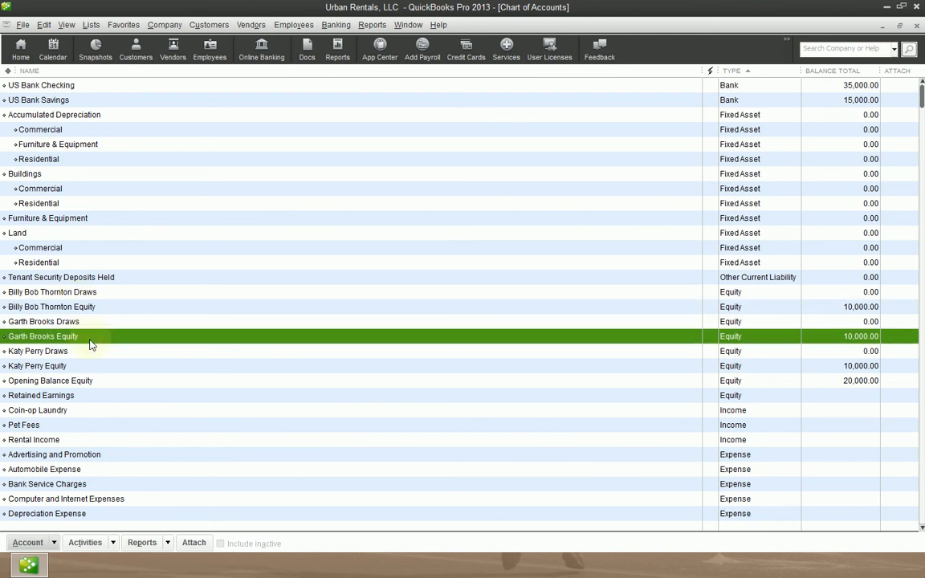
pyautogui.click(84, 367)
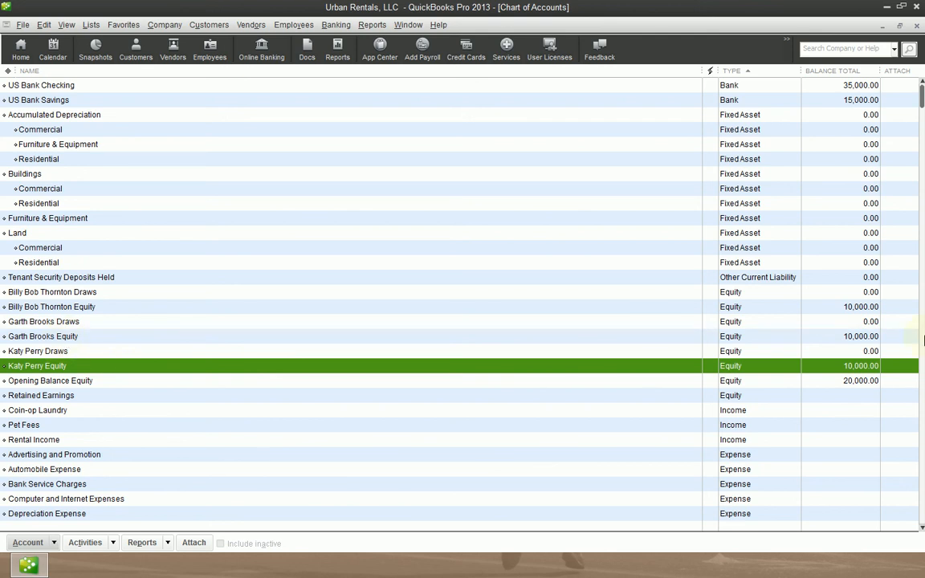
pyautogui.click(851, 307)
pyautogui.click(853, 336)
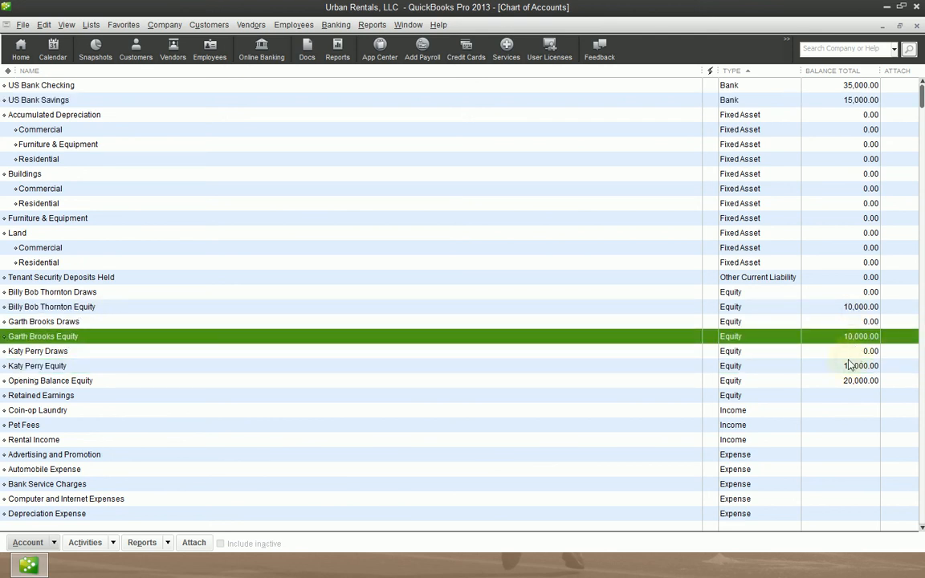
pyautogui.click(849, 366)
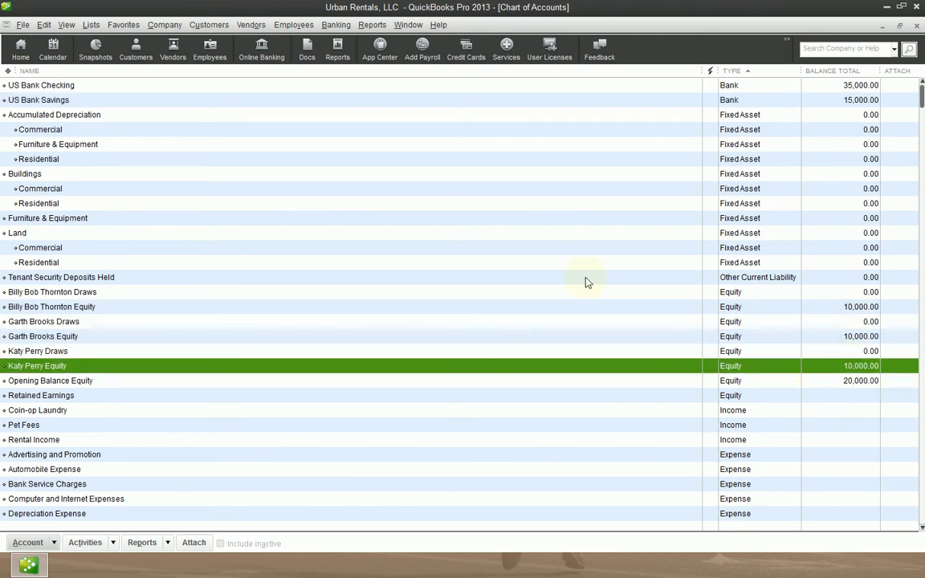
# View the Balance Sheet Standard report for all dates in collapsed form, checking the owners' equity lines, and close it without memorizing.
pyautogui.click(373, 26)
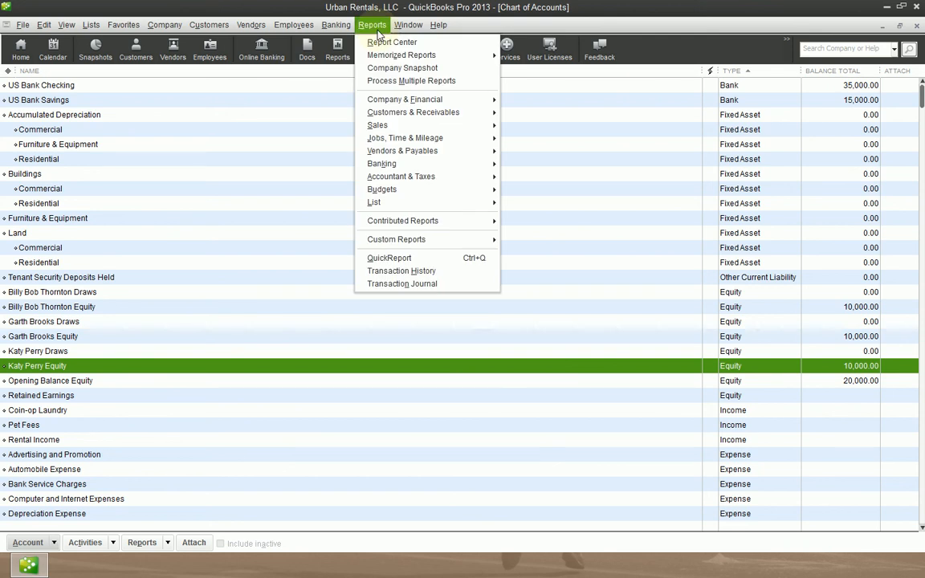
pyautogui.moveTo(465, 104)
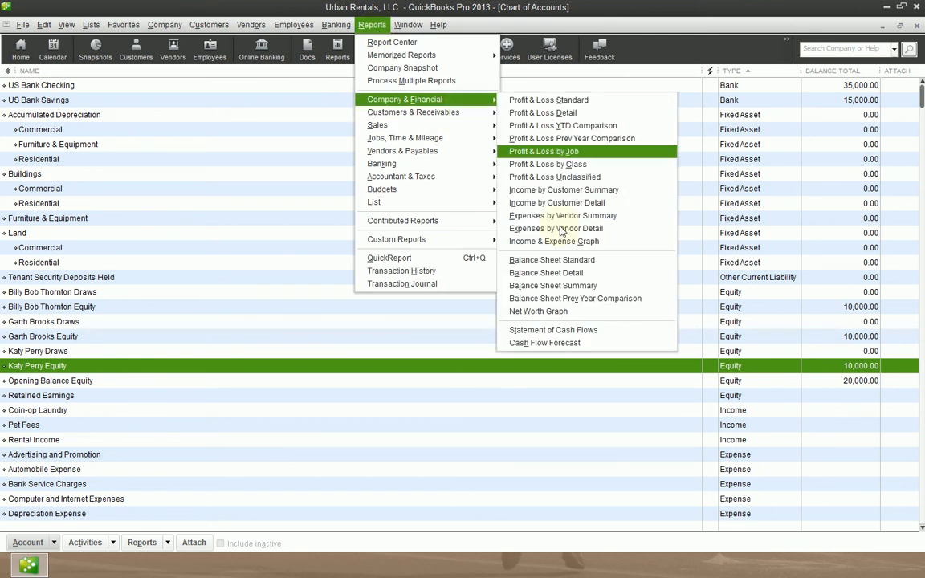
pyautogui.click(633, 266)
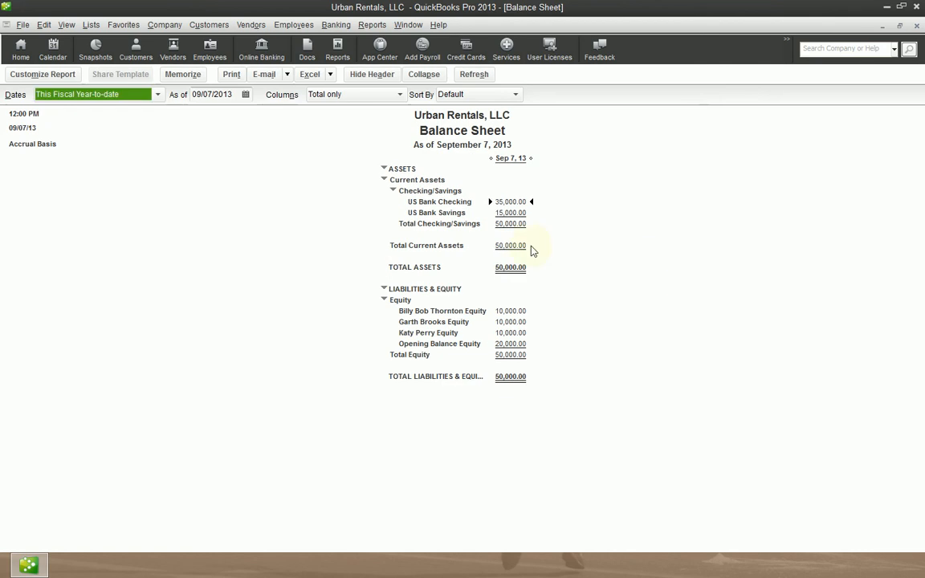
pyautogui.press('a')
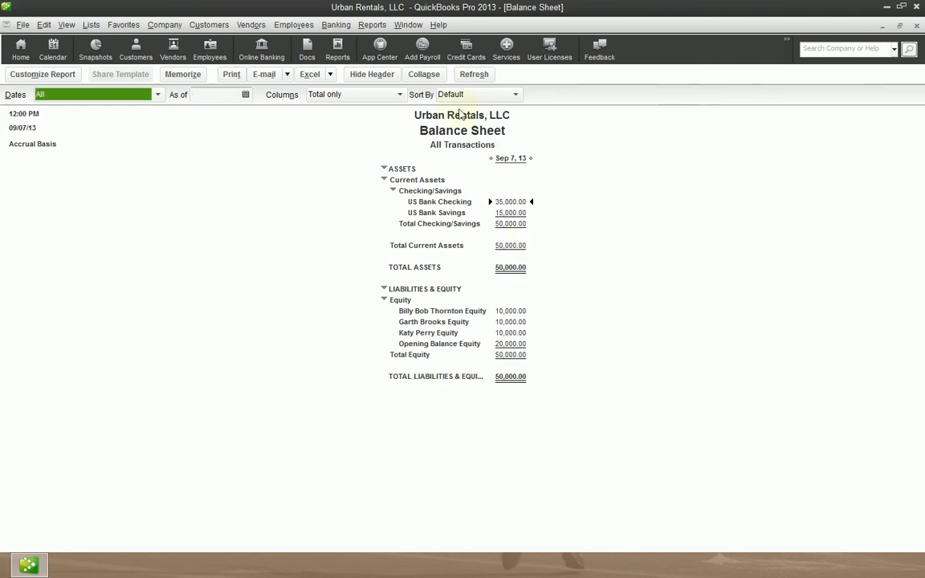
pyautogui.click(423, 75)
pyautogui.click(521, 332)
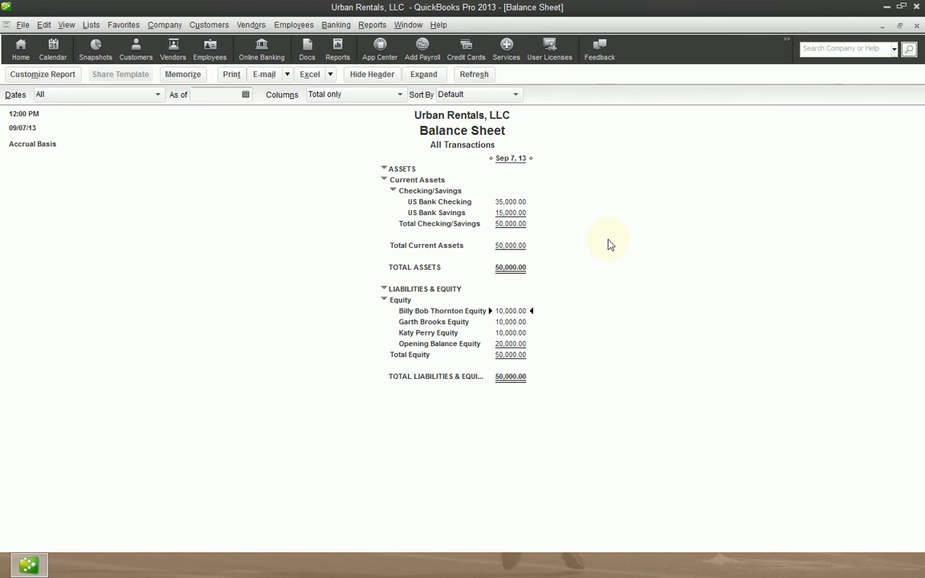
pyautogui.press('Escape')
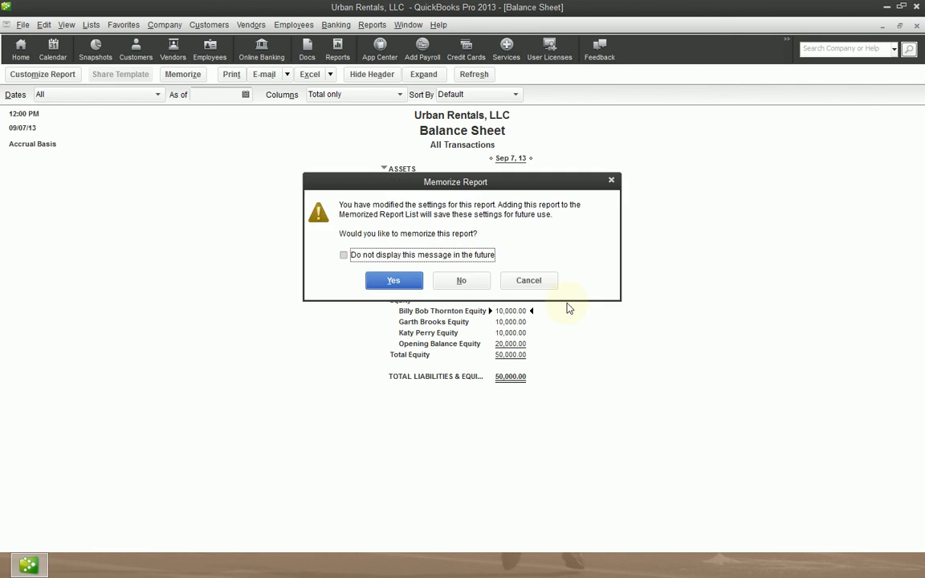
pyautogui.click(464, 282)
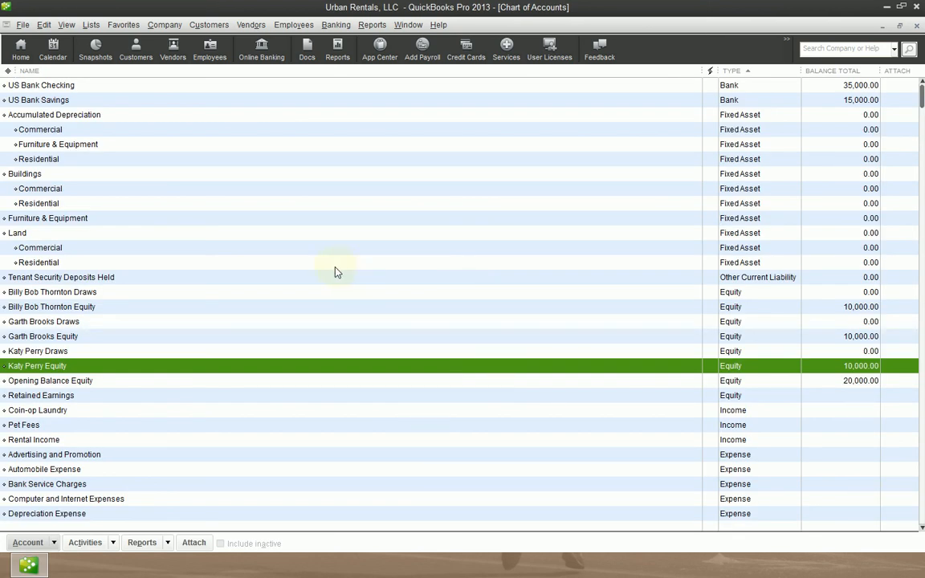
pyautogui.click(347, 27)
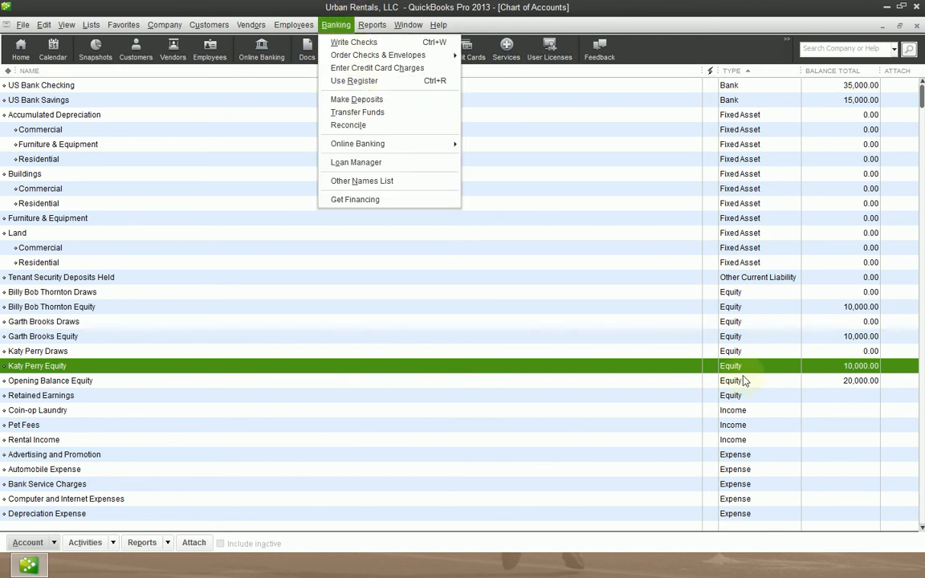
pyautogui.click(209, 25)
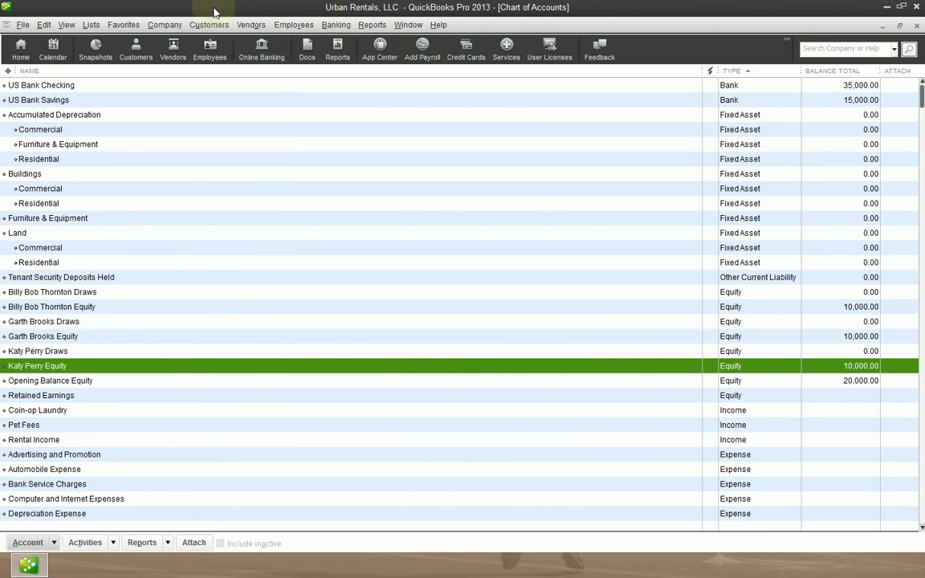